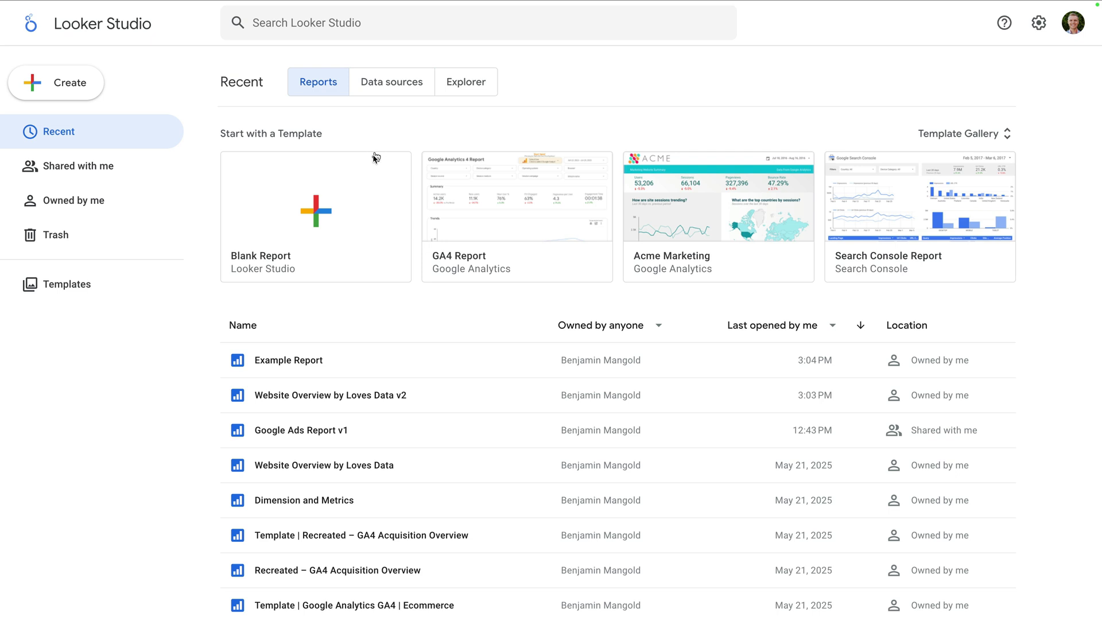
Create a blank report and add the Google Ads data source using the Loves Data Demo account's Overall Account Fields.
click(347, 192)
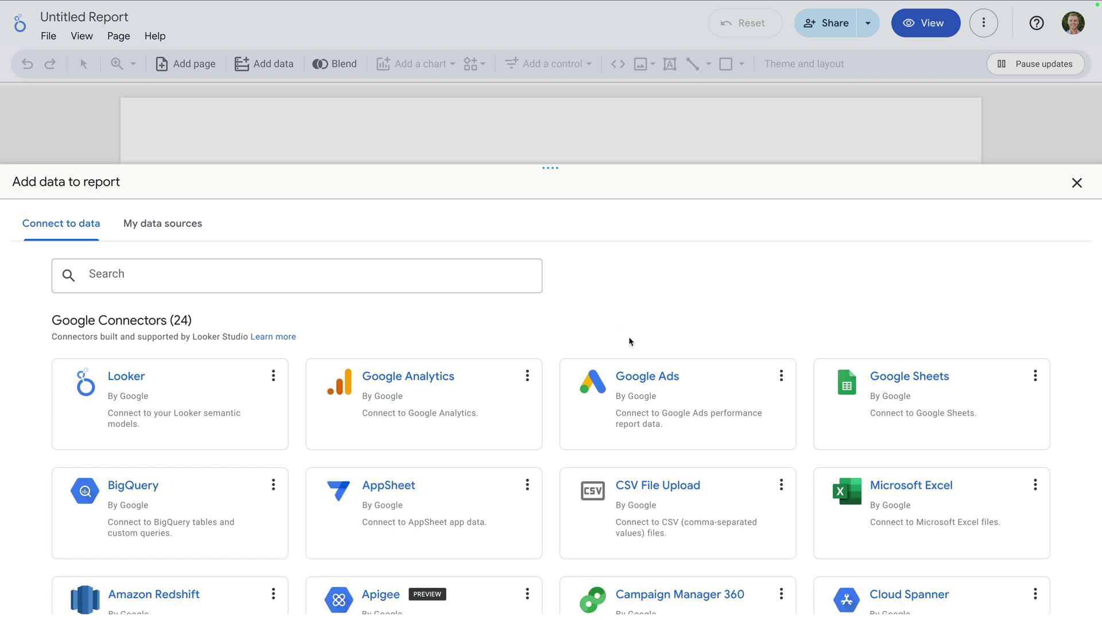
click(682, 402)
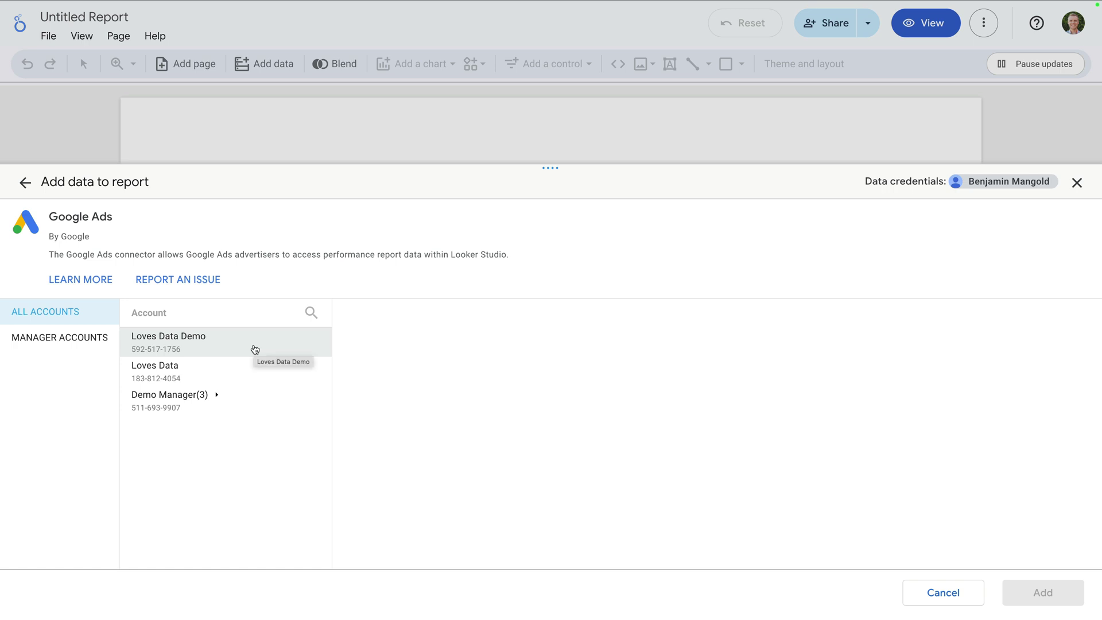
click(254, 350)
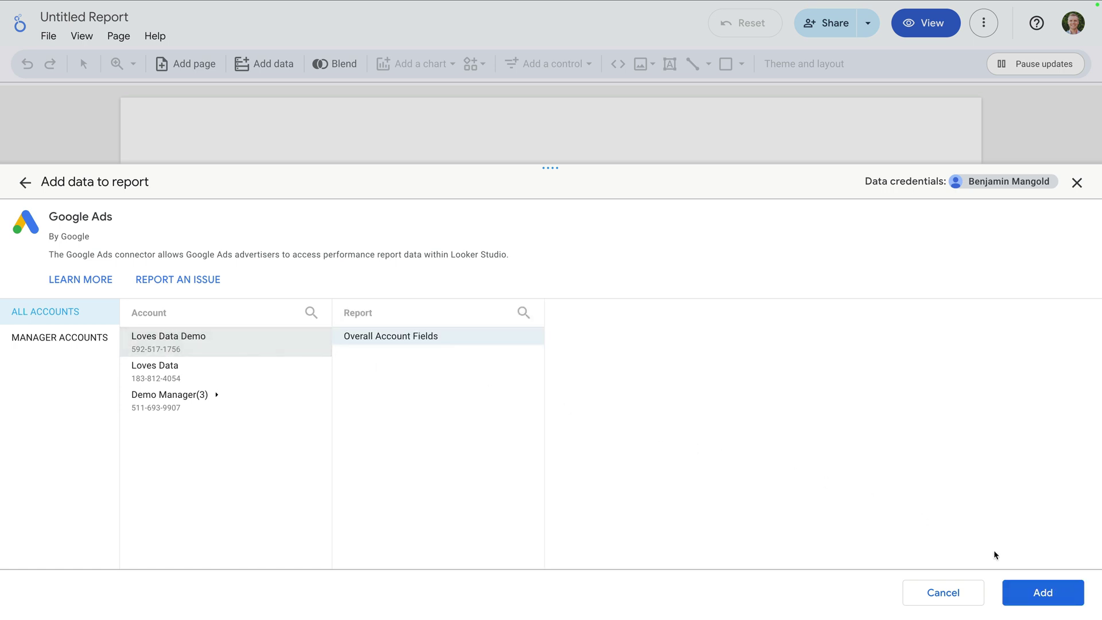
click(1036, 595)
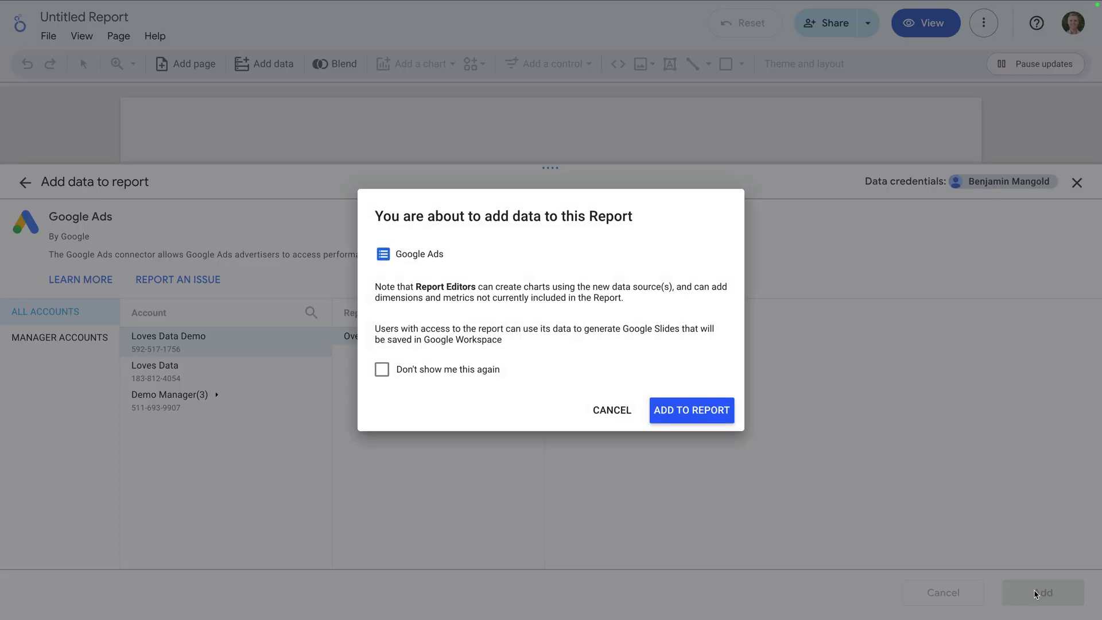
click(707, 407)
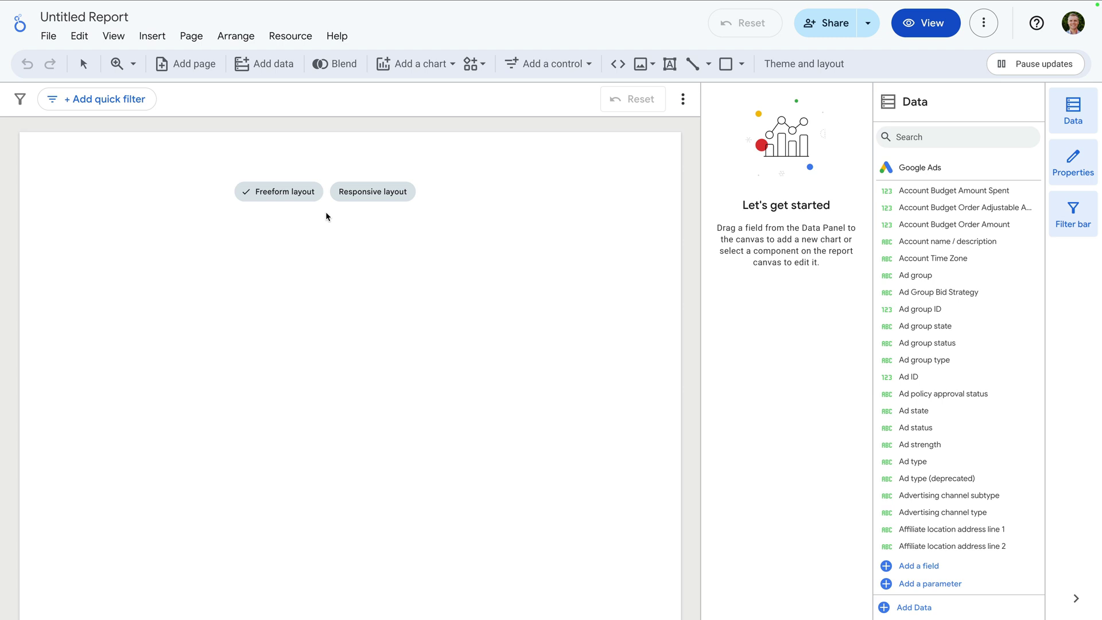
Compare the freeform and responsive layout previews and choose the responsive layout for the report.
mouse_move(297, 200)
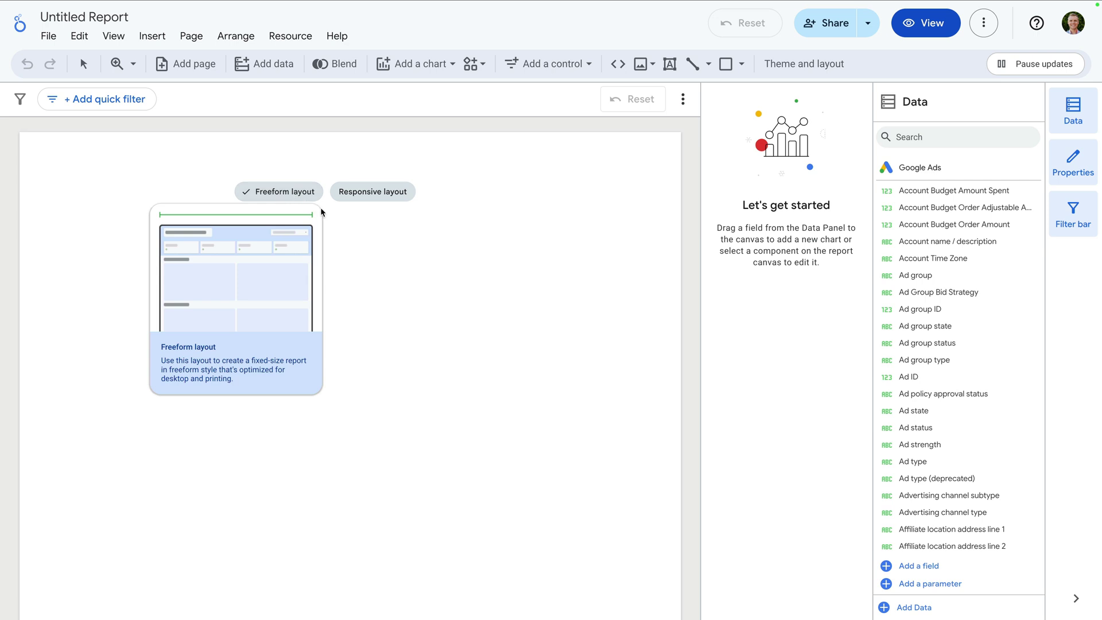
mouse_move(388, 197)
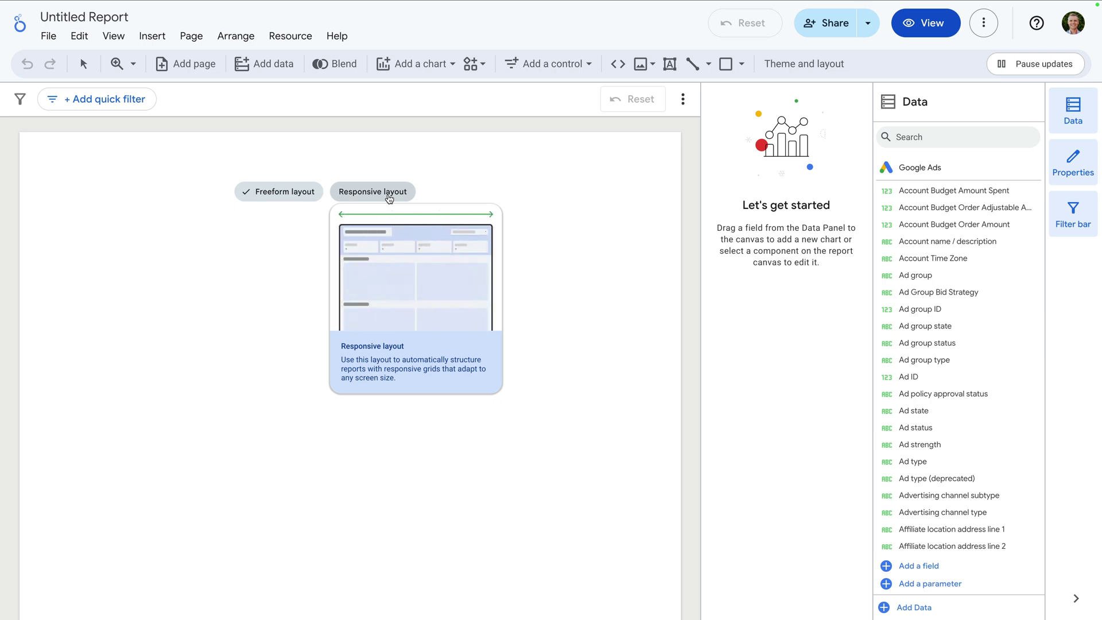
click(389, 195)
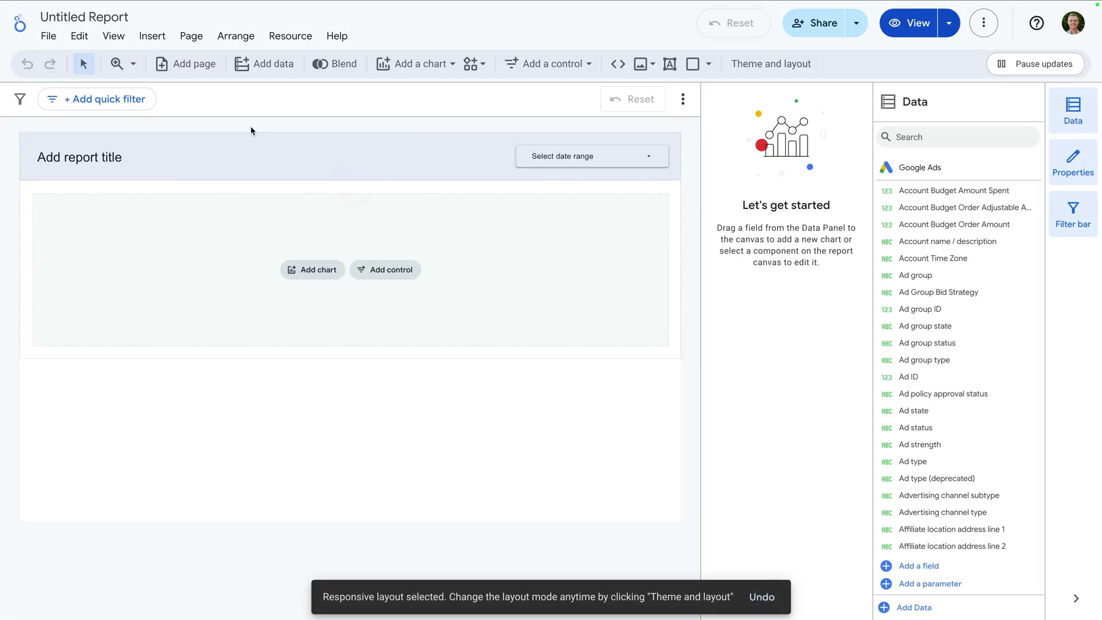
Rename the untitled report as Google Ads Campaigns.
triple_click(91, 14)
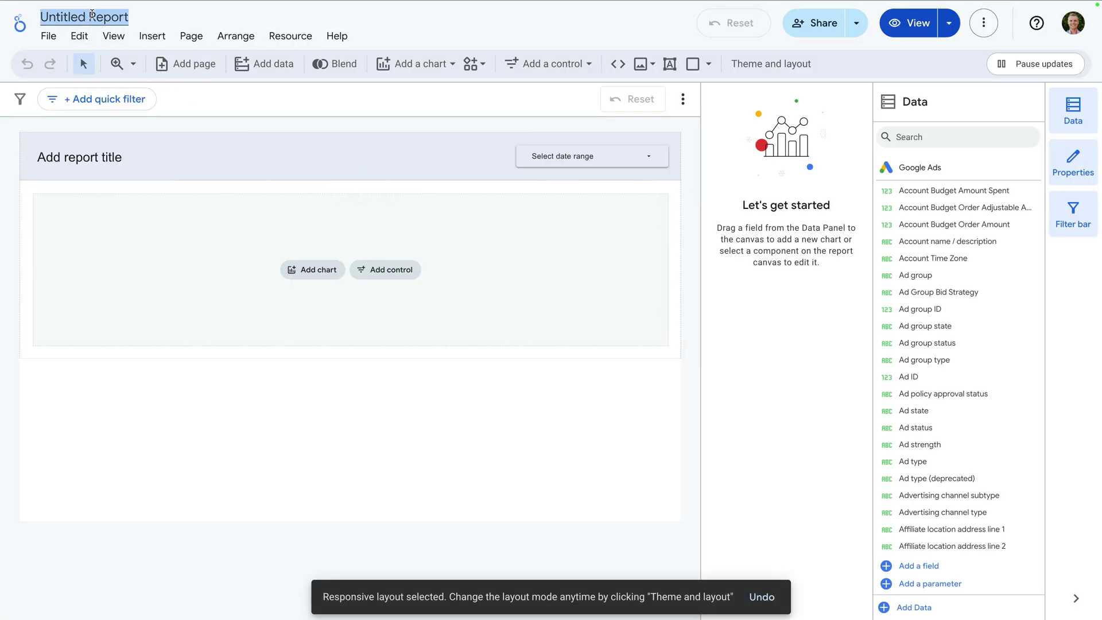
text(Goo)
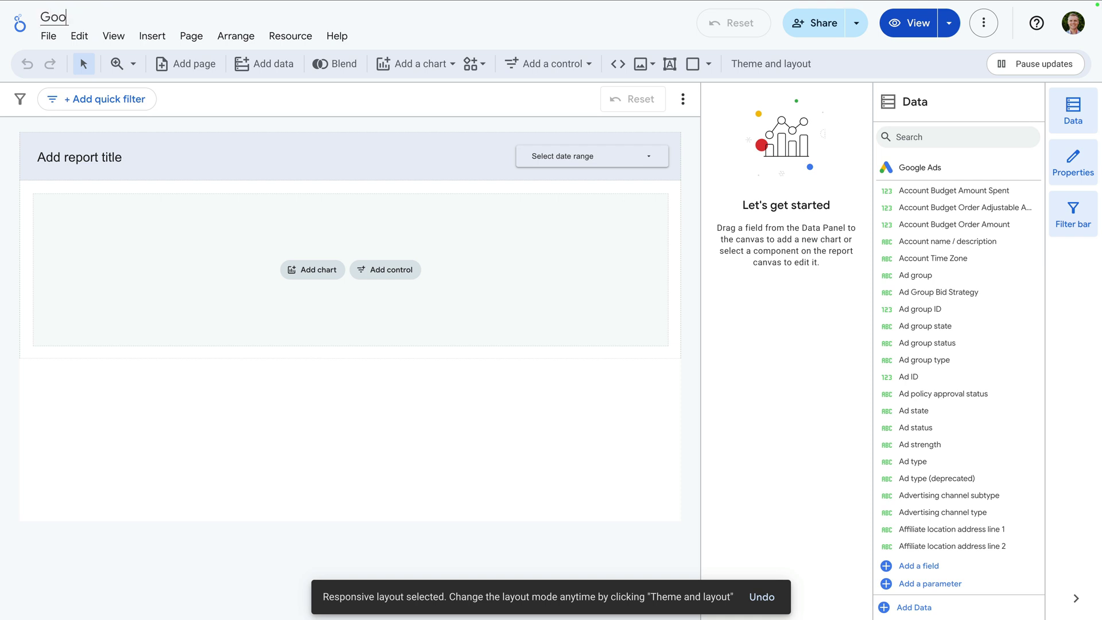
text(gle Ads Campaigns)
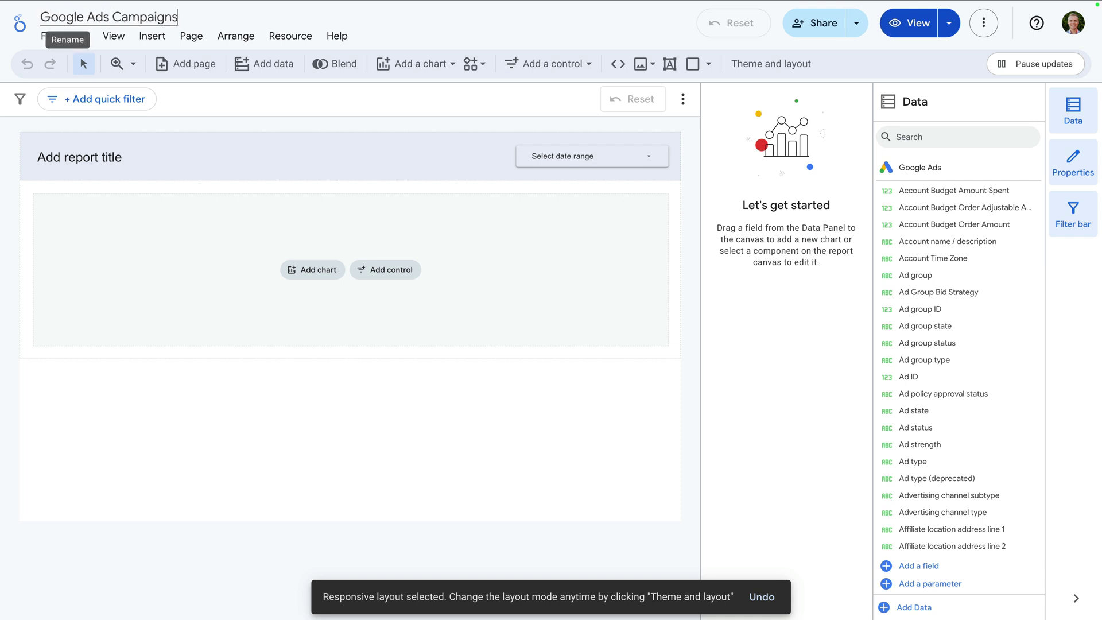
click(198, 108)
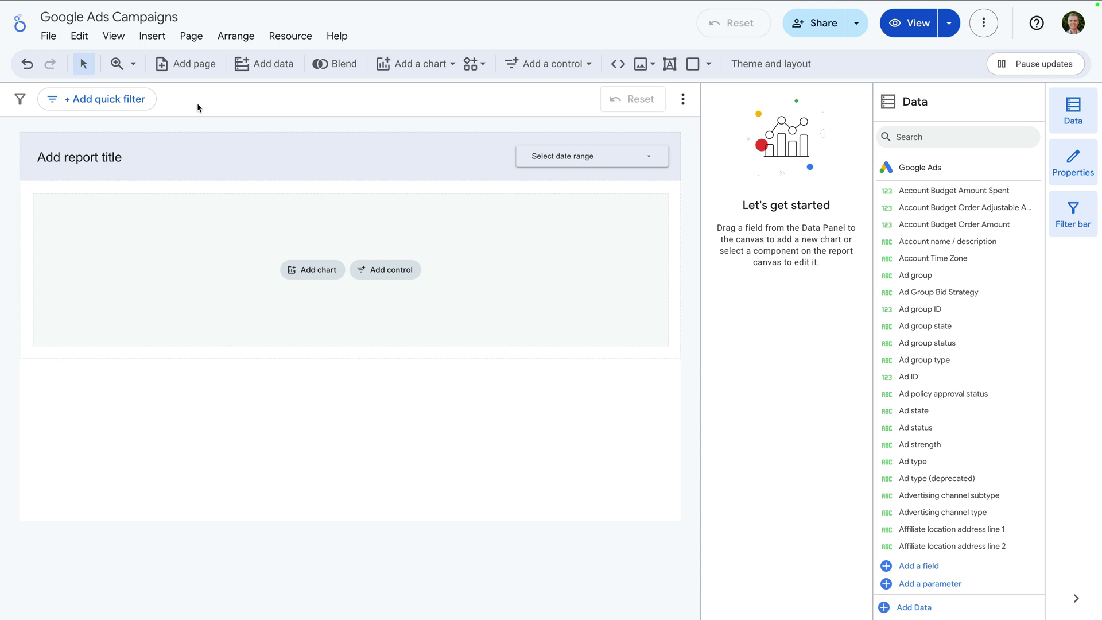
Replace the placeholder title in the report's header with the text Google Ads Campaigns.
click(115, 158)
triple_click(114, 158)
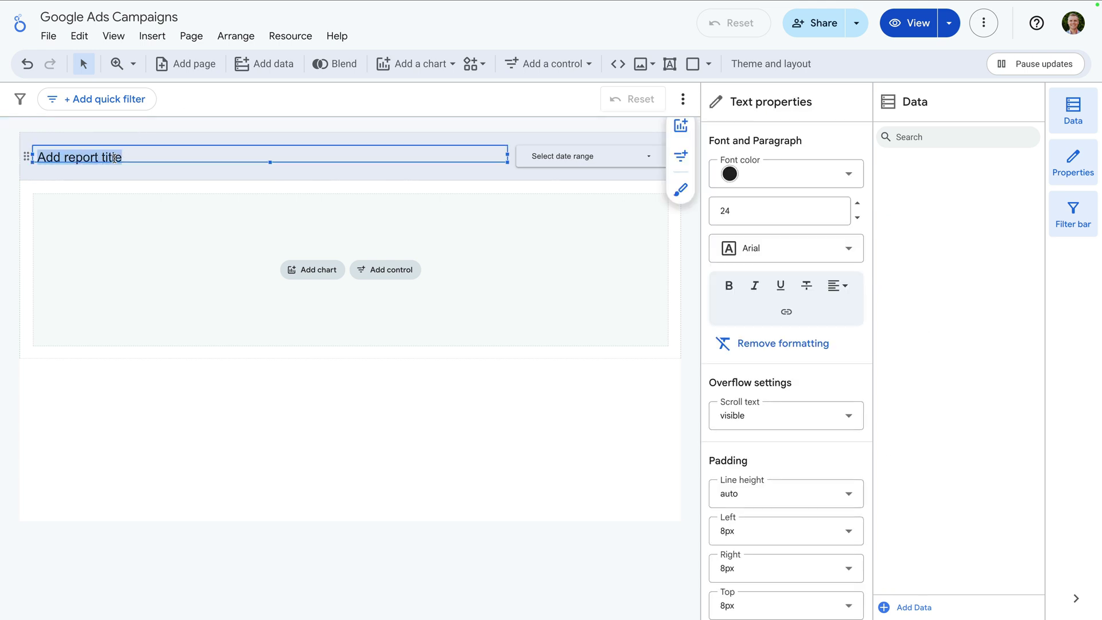
text(G)
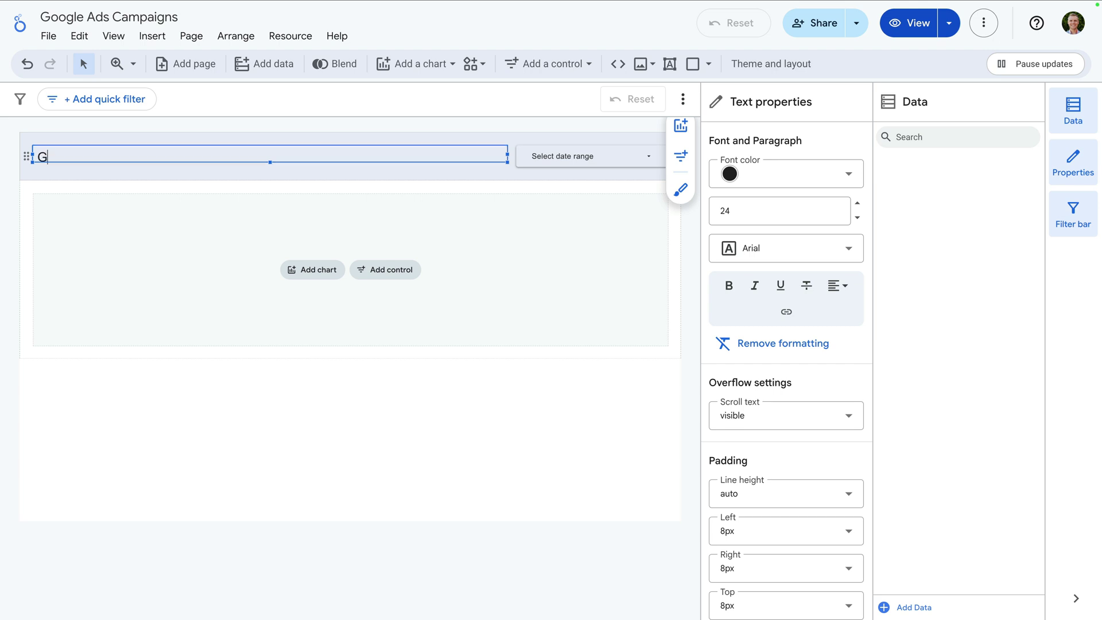
text(oogle Ads Campaigns)
click(201, 139)
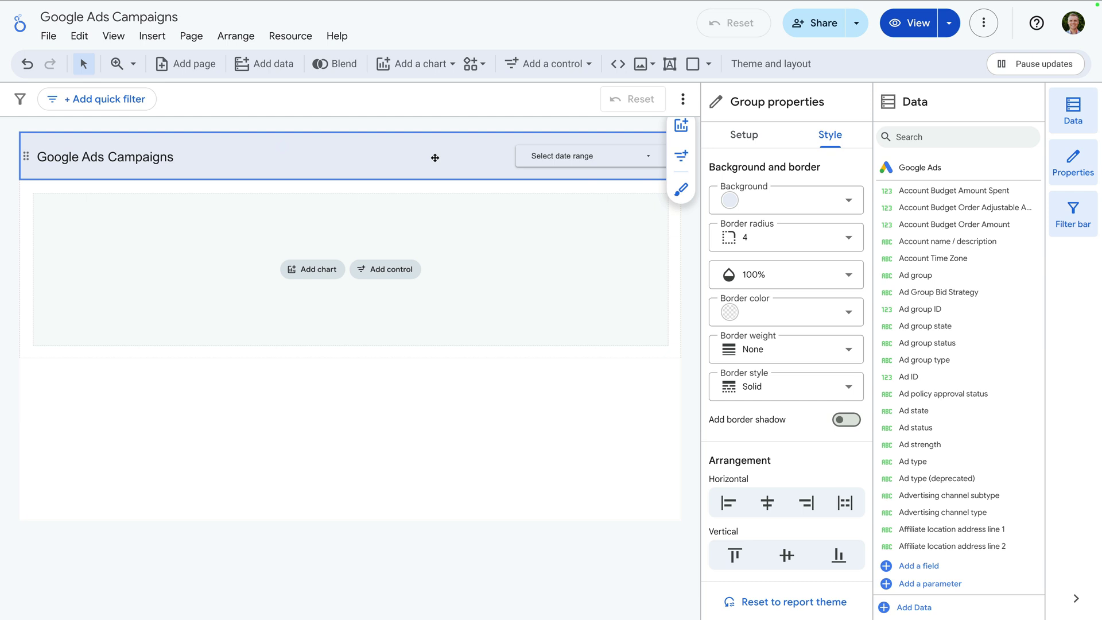
Set the start date of the header date range control's default filter to January 1, 2024.
click(563, 156)
key(Escape)
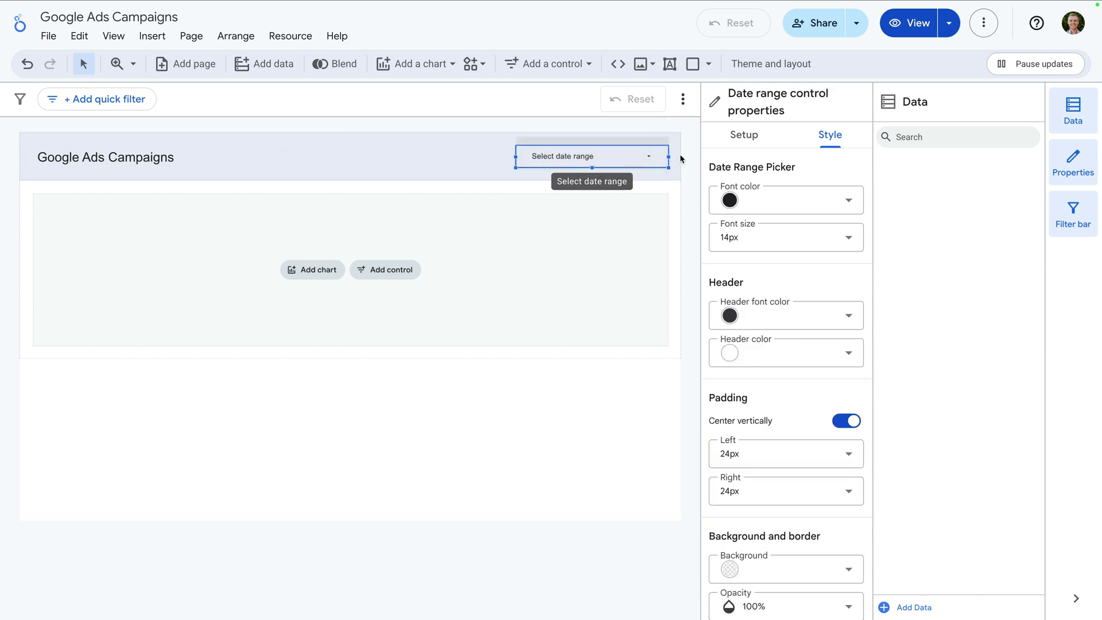
click(735, 145)
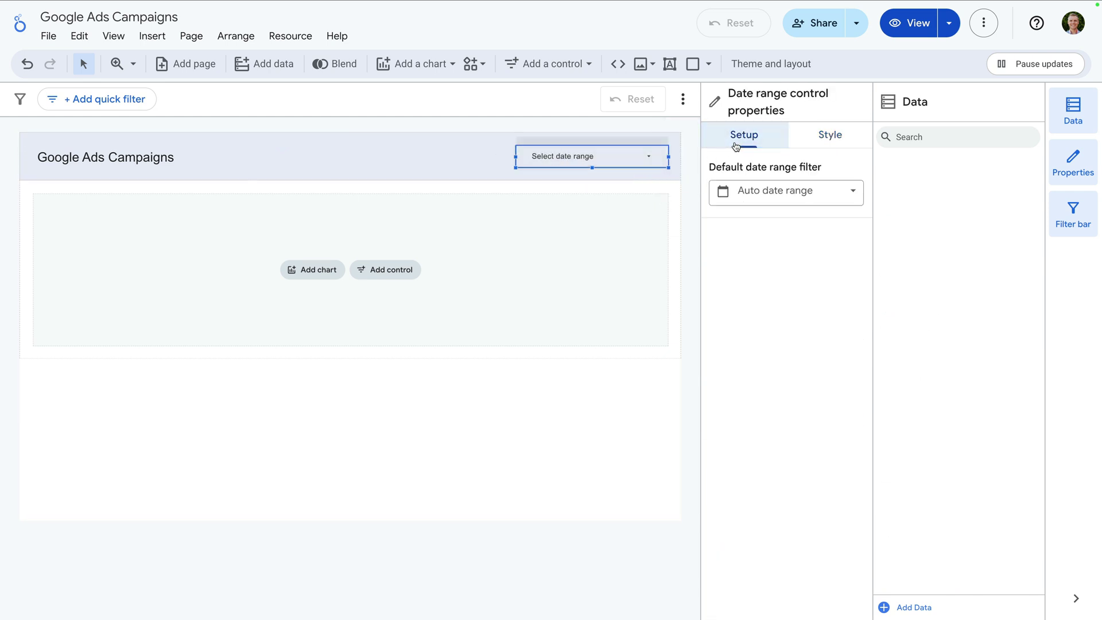
click(777, 197)
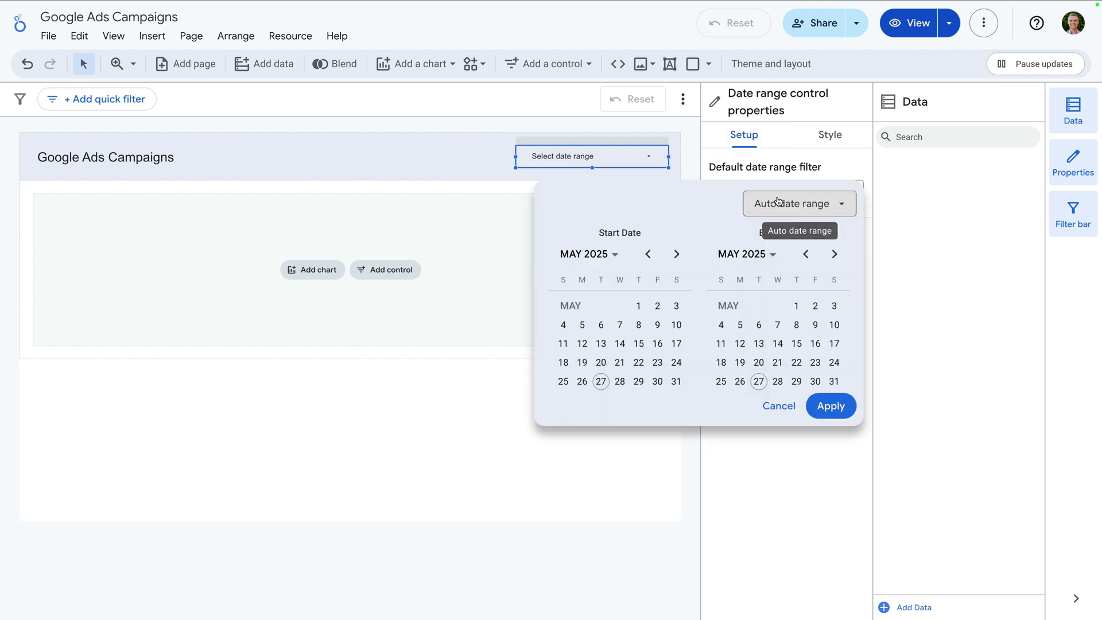
click(613, 255)
click(571, 328)
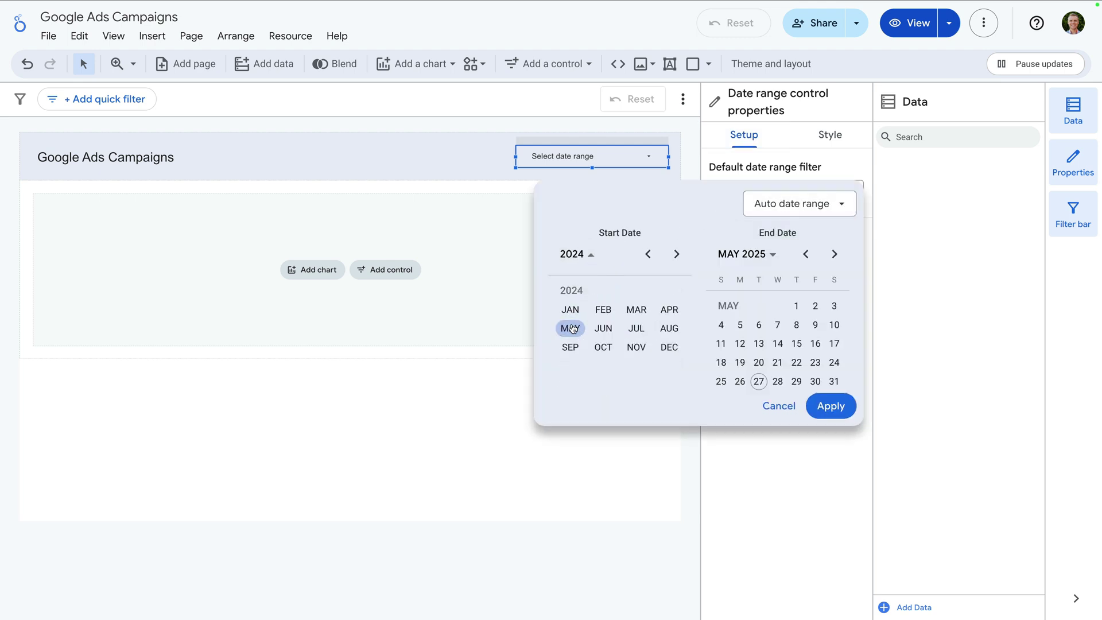
click(572, 306)
click(582, 325)
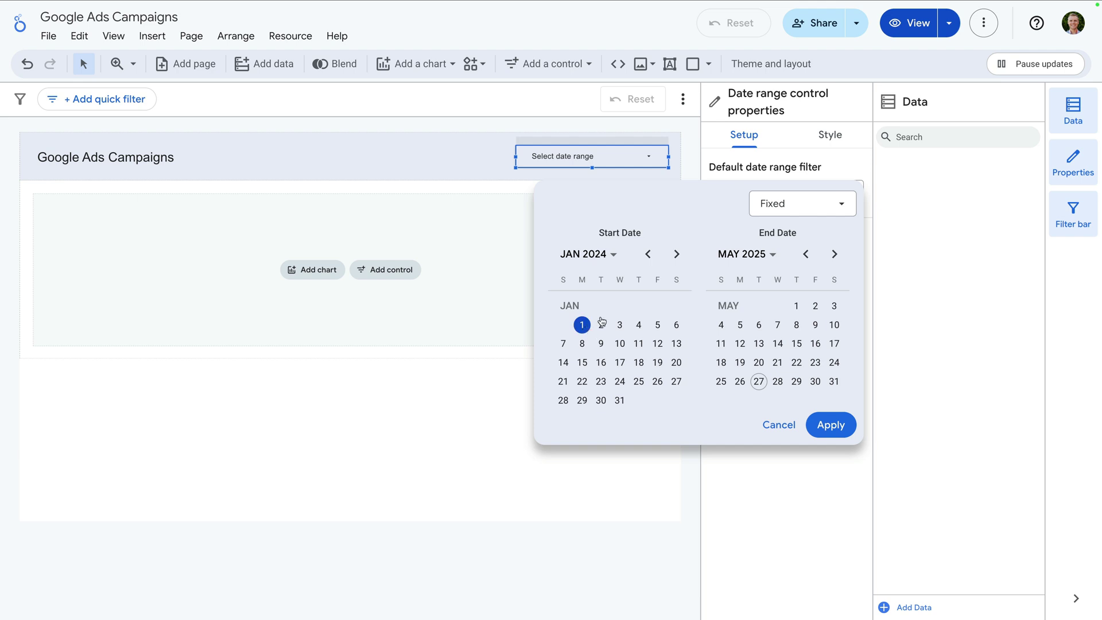
Set the end date of the default date range filter to March 31, 2024 and apply the range.
click(742, 256)
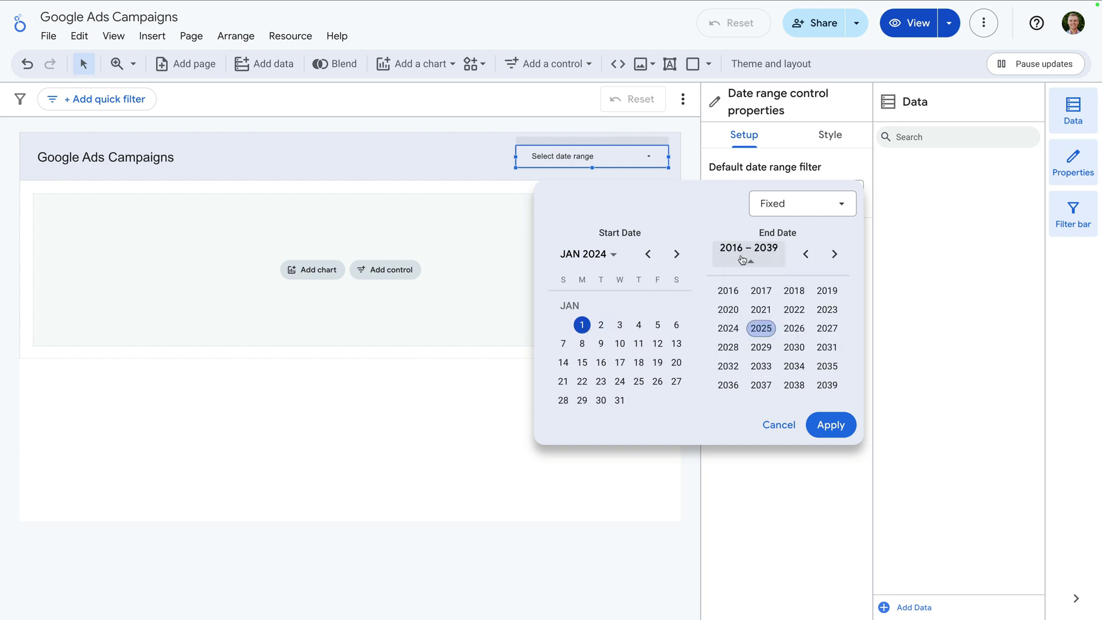
click(728, 328)
click(793, 314)
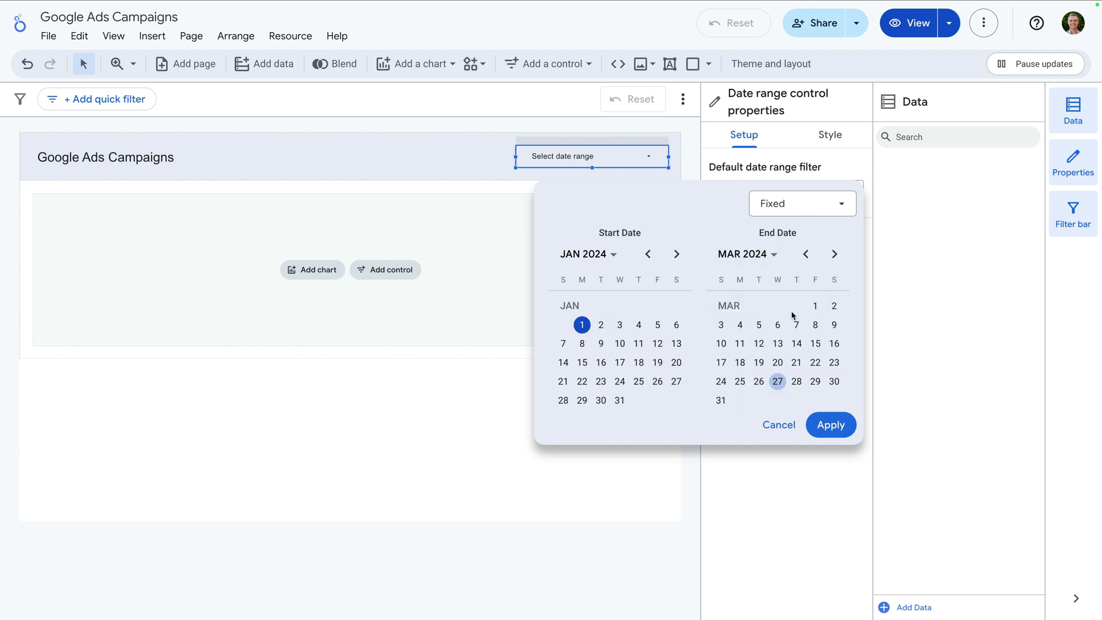
click(717, 402)
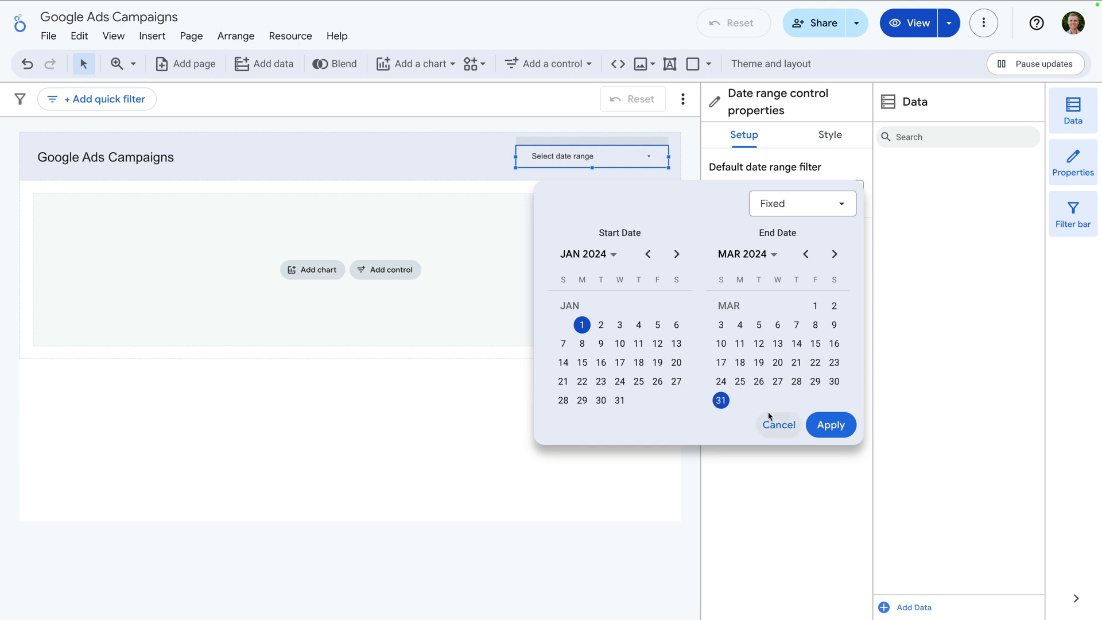
click(830, 425)
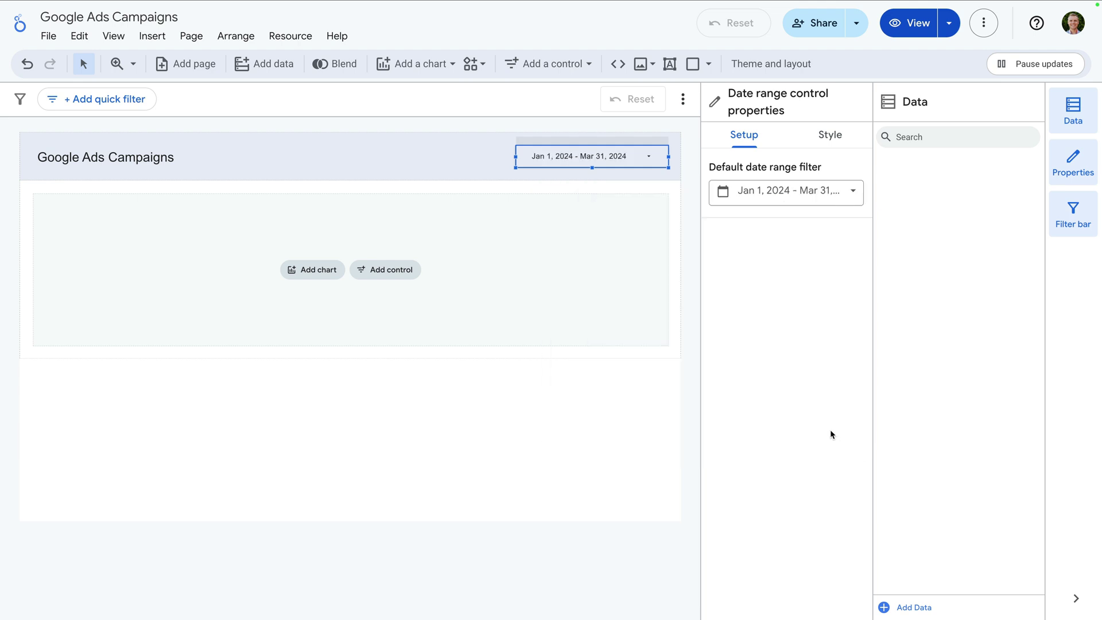
Add a scorecard to the empty section below the header and set its comparison date range to Previous period.
click(317, 270)
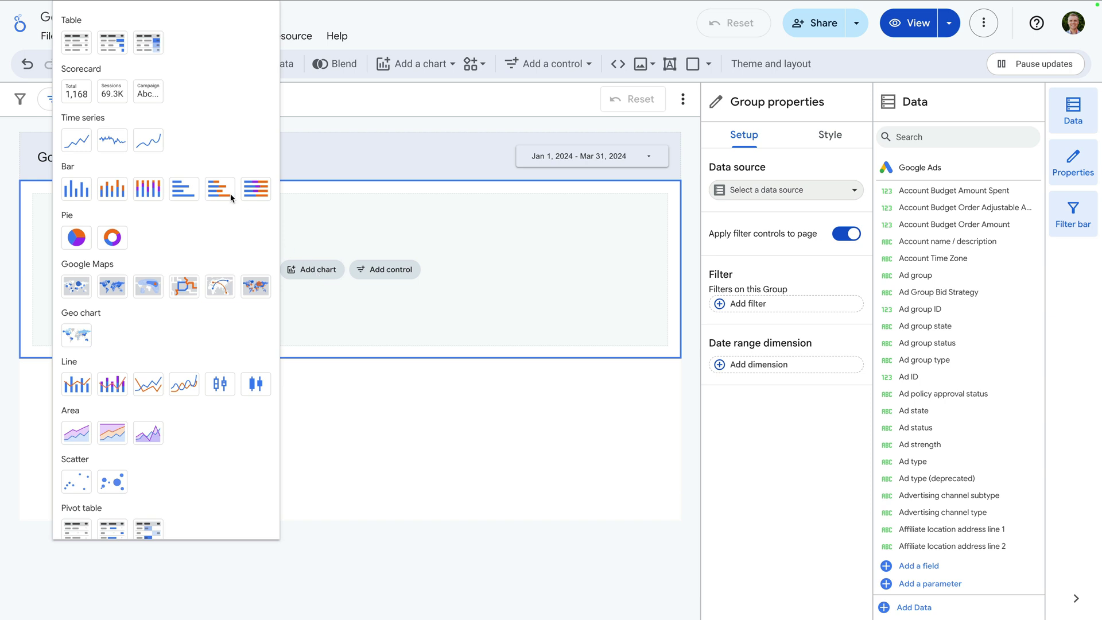
click(84, 95)
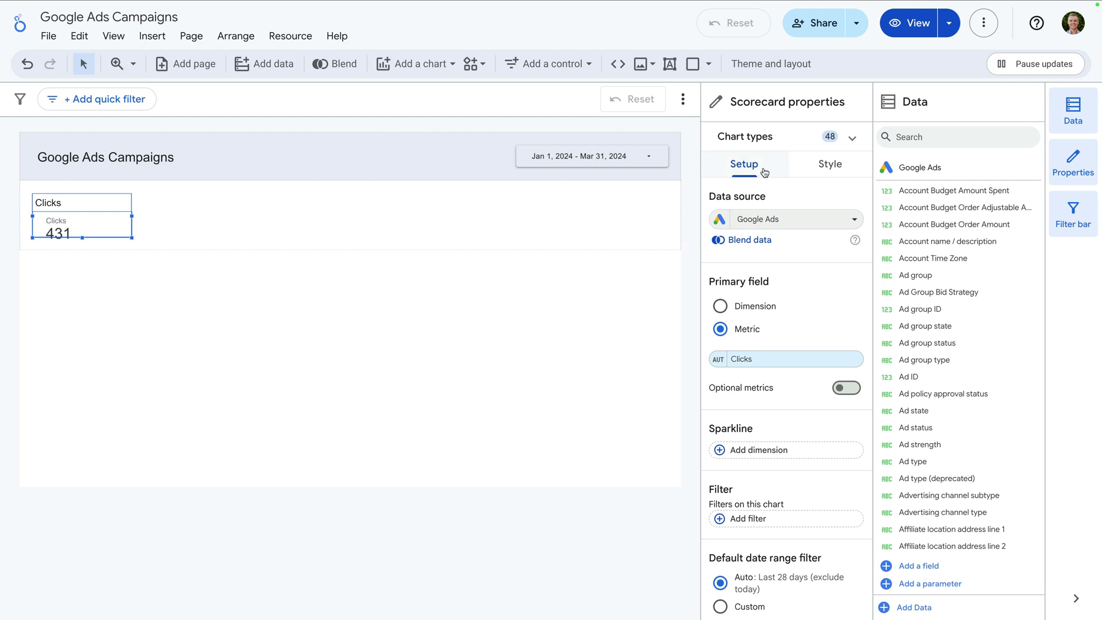
scroll(766, 305, down, 2)
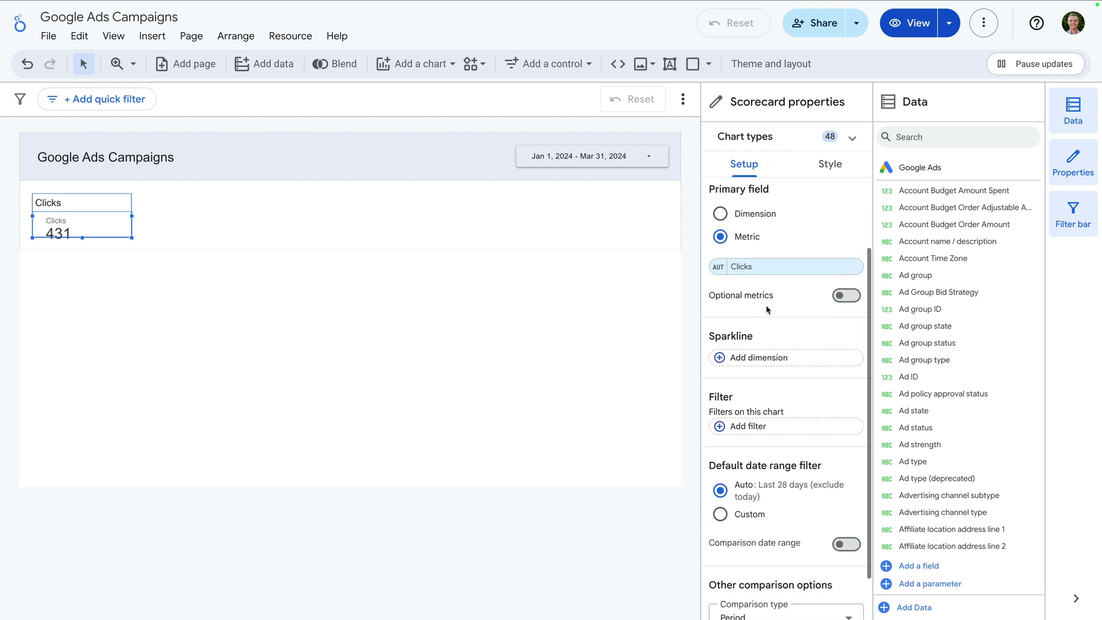
scroll(766, 305, down, 1)
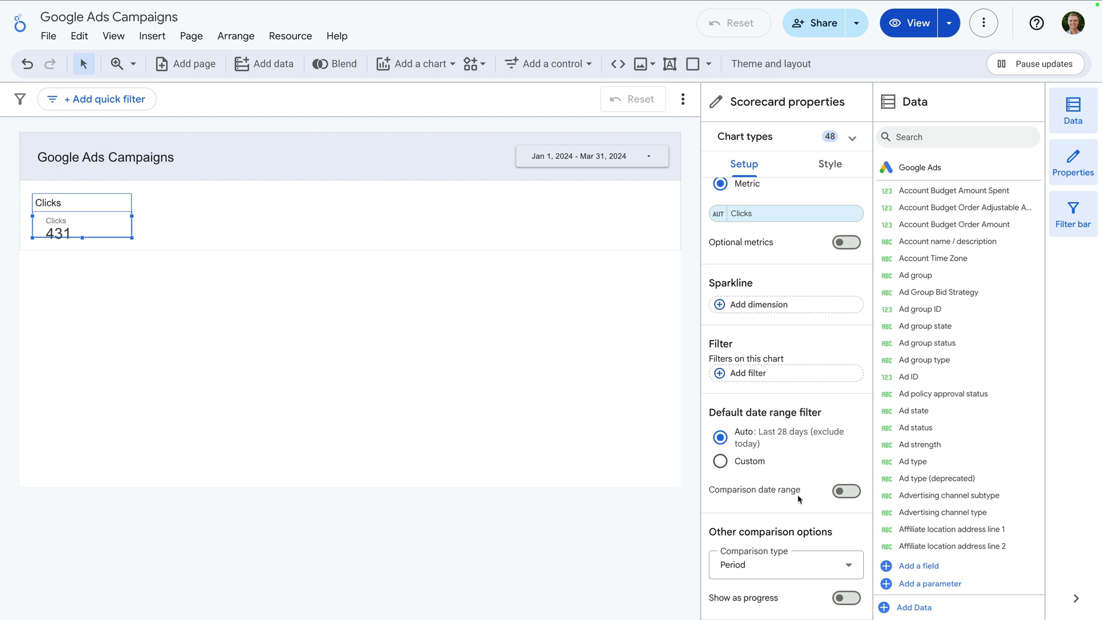
click(845, 492)
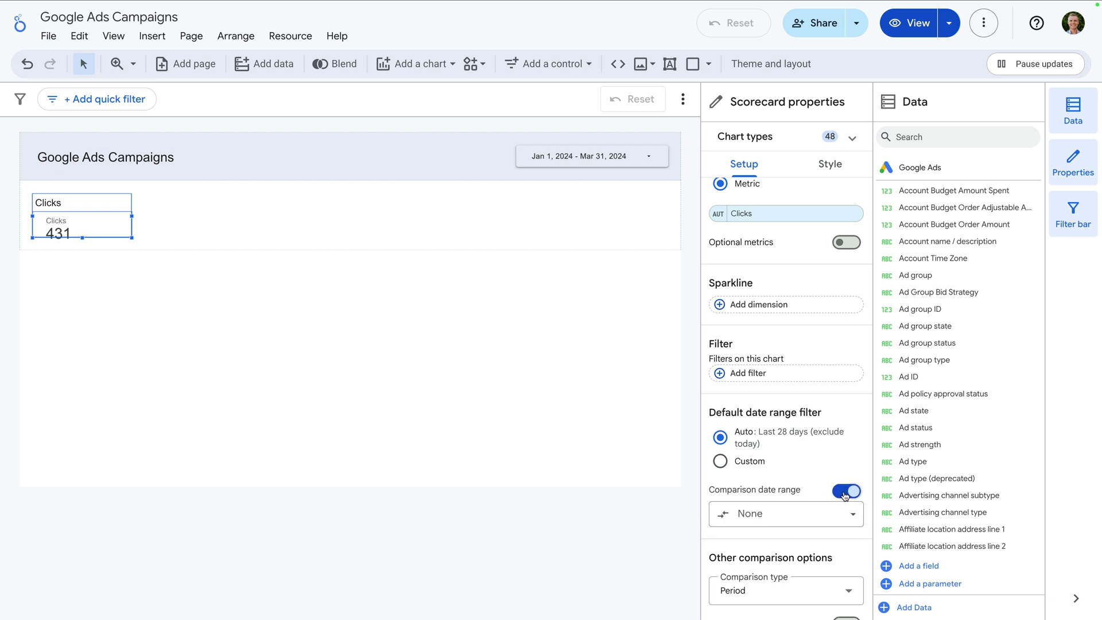
click(802, 514)
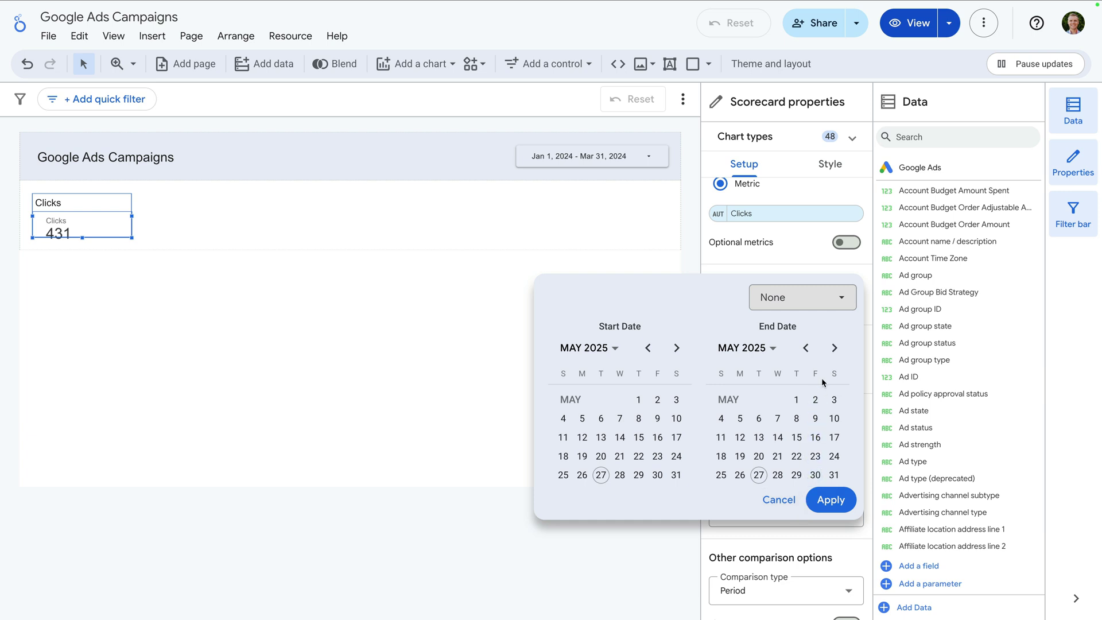
click(829, 301)
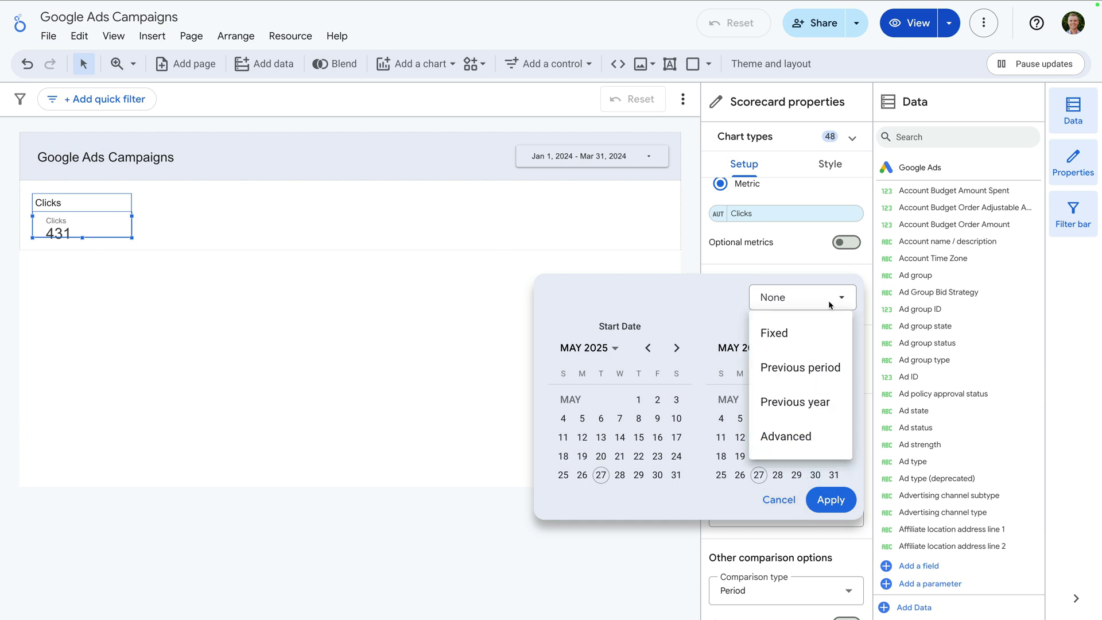
click(819, 378)
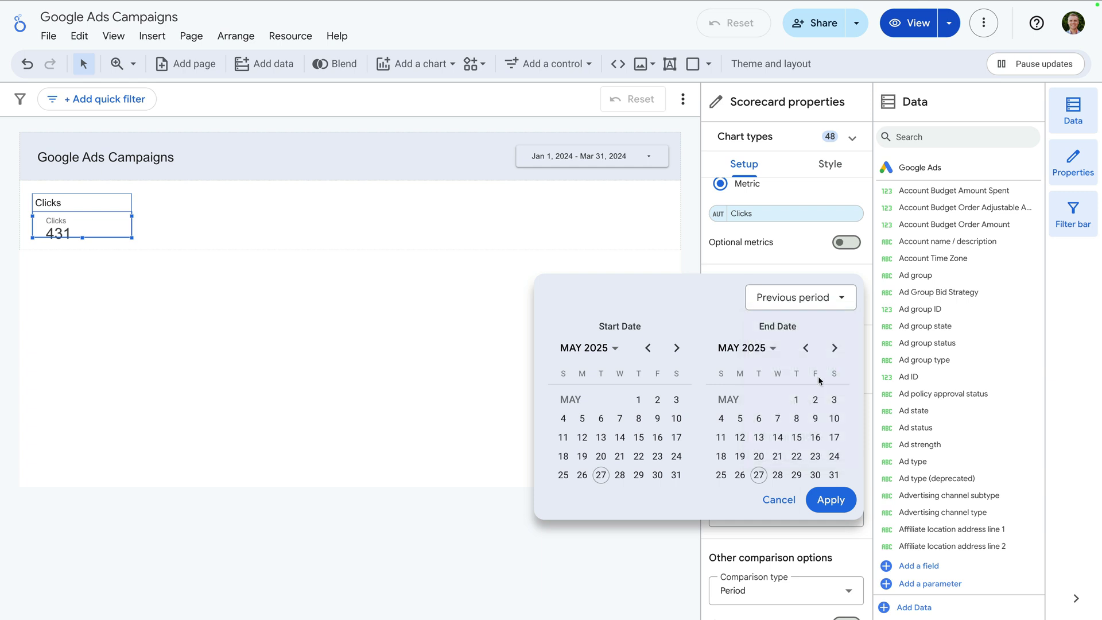
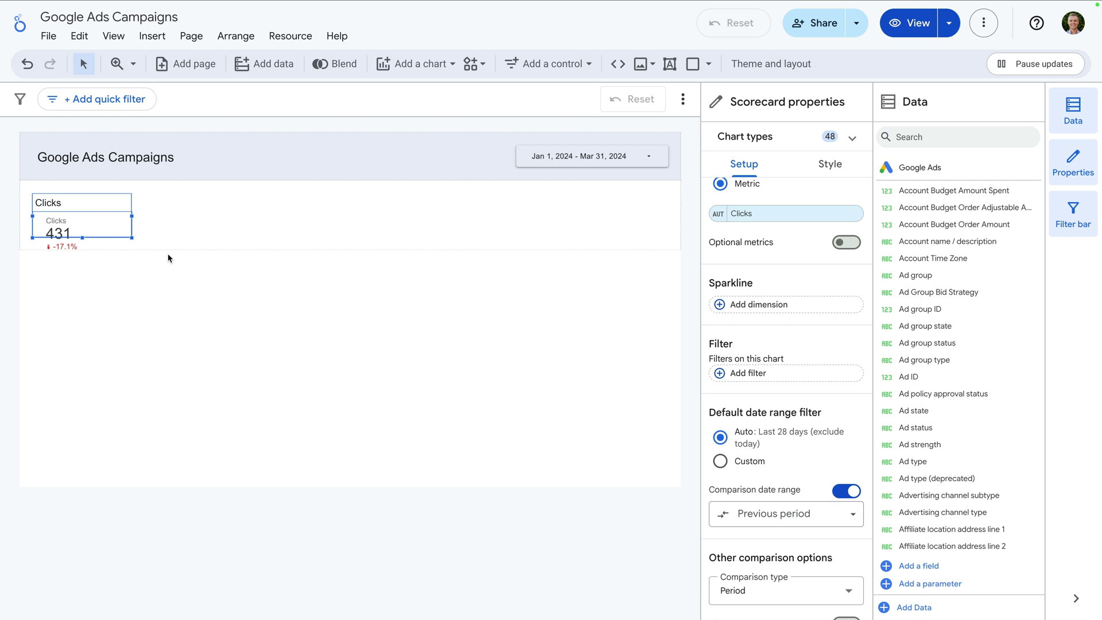
Hide the field name label on the Clicks scorecard and extend its height so the comparison value fits inside.
mouse_move(439, 247)
click(838, 168)
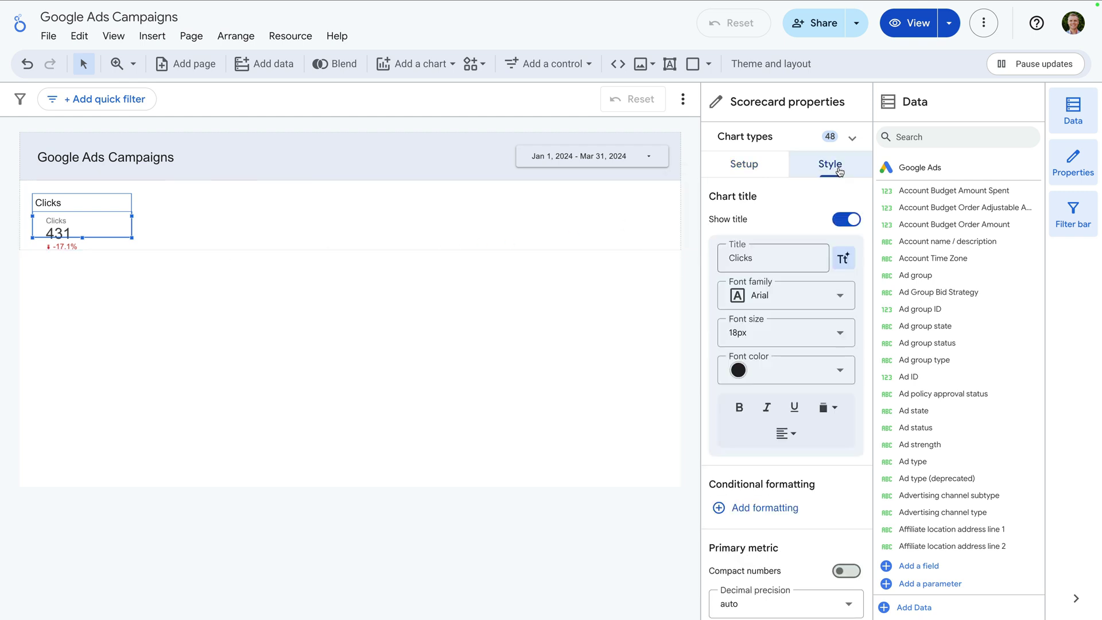
scroll(795, 367, down, 4)
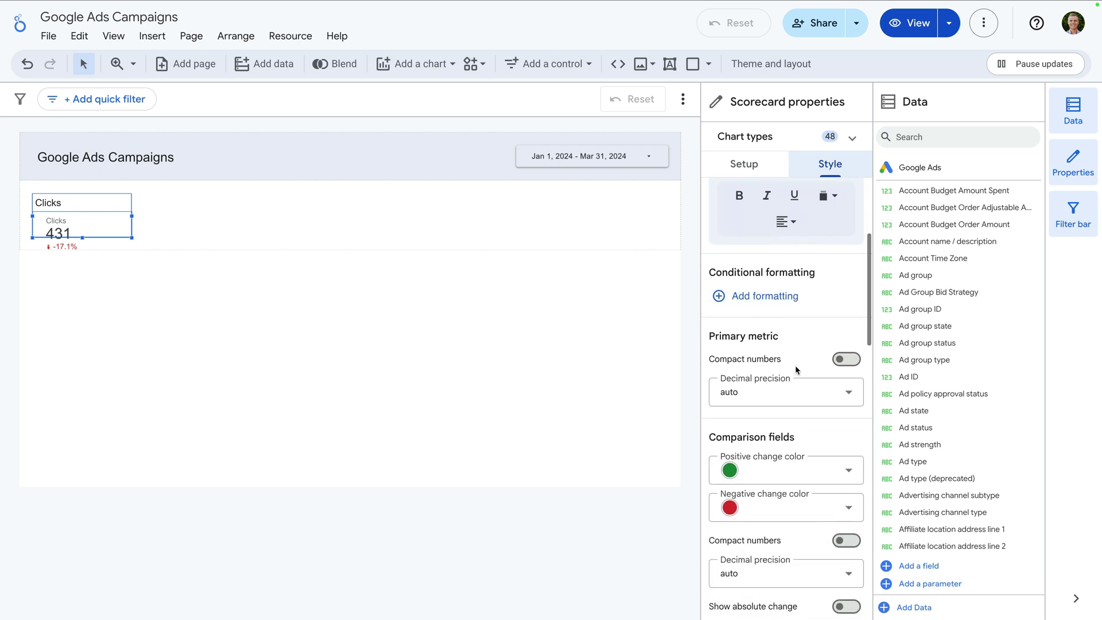
scroll(796, 368, down, 6)
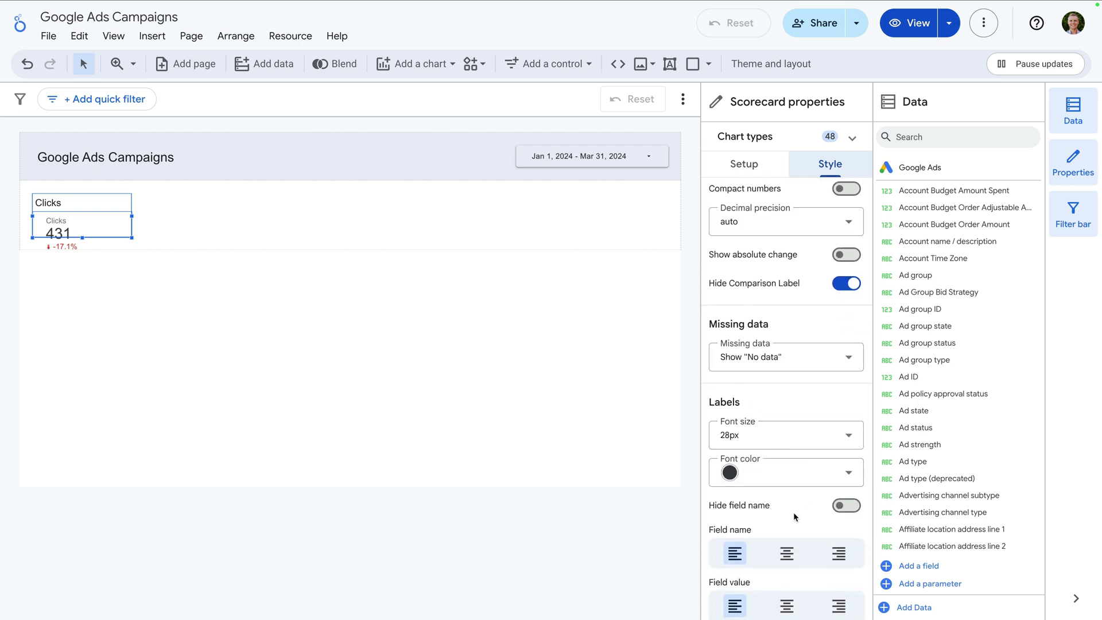
click(848, 508)
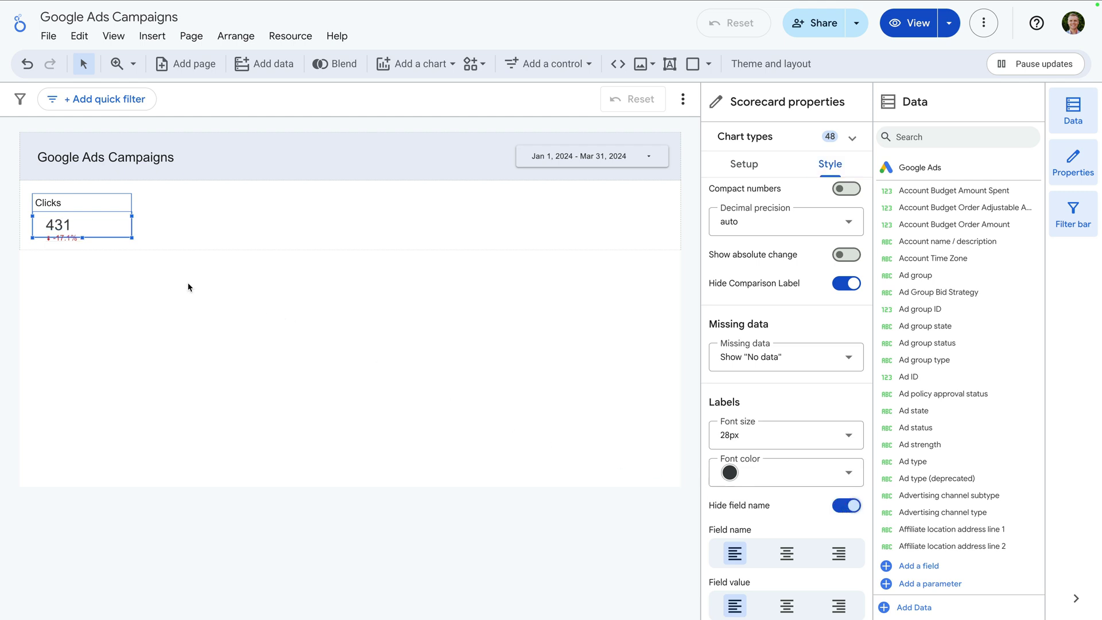
drag(82, 238, 81, 257)
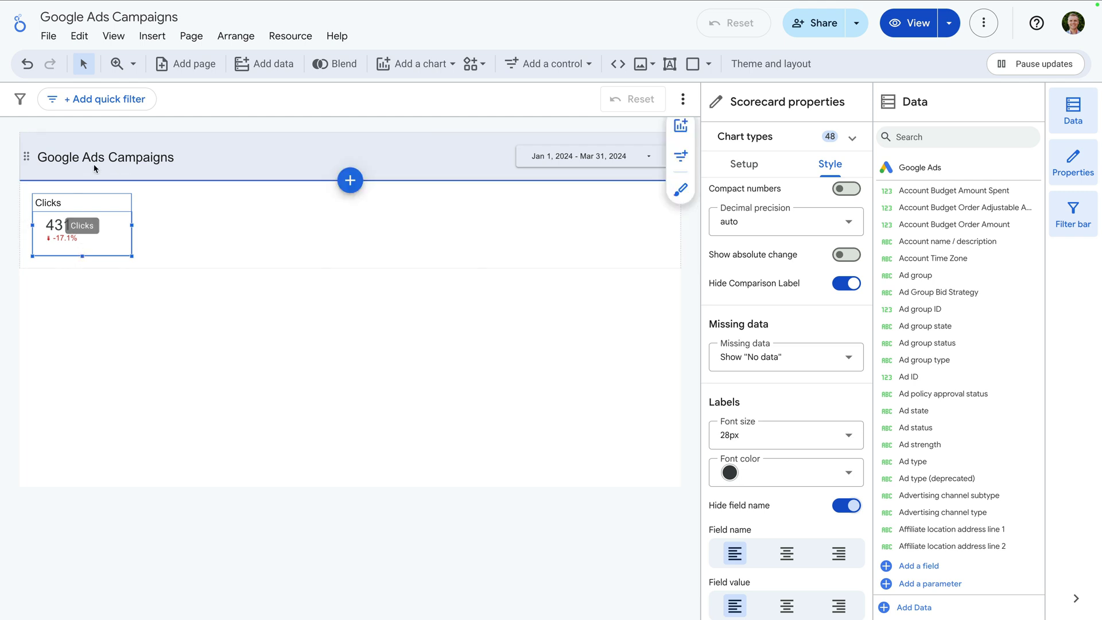
Duplicate the Clicks scorecard and change the copy's primary metric to Impressions.
click(81, 37)
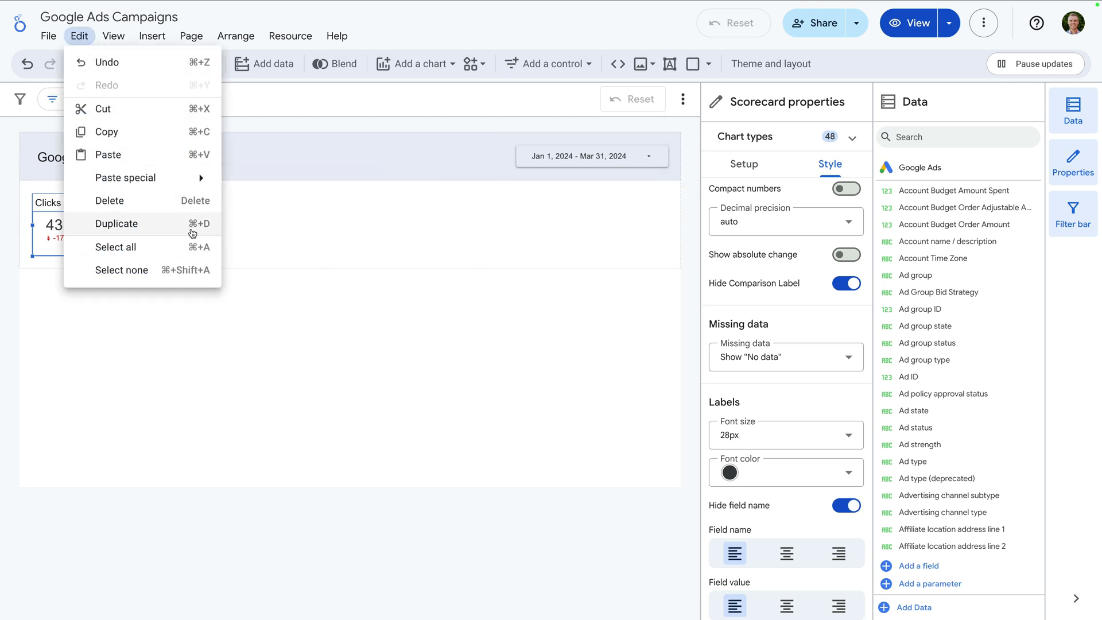
click(146, 233)
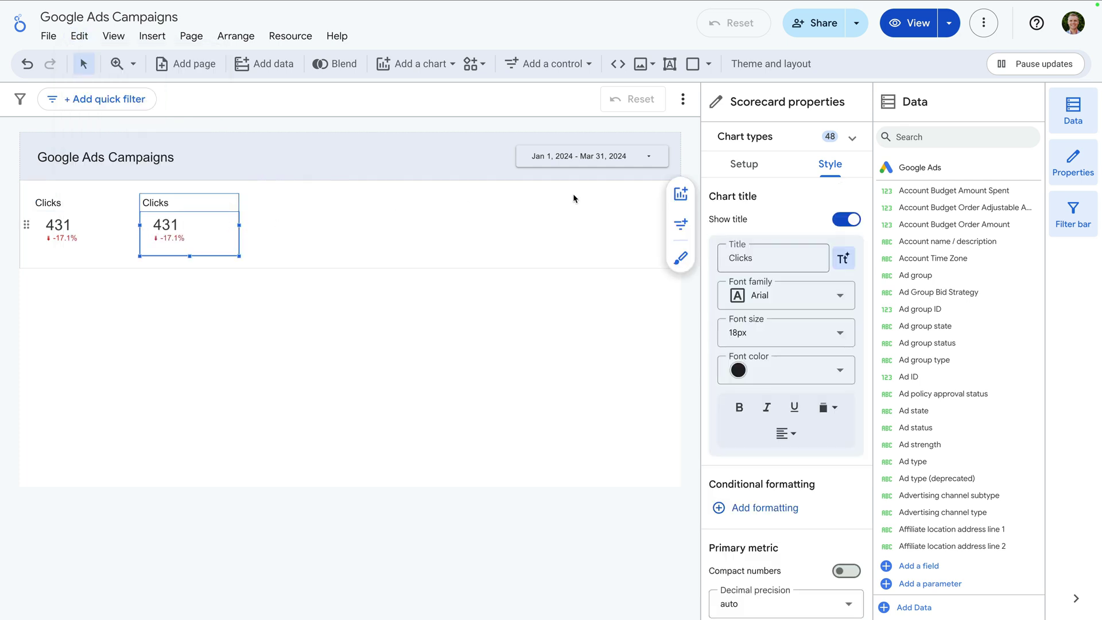
click(742, 166)
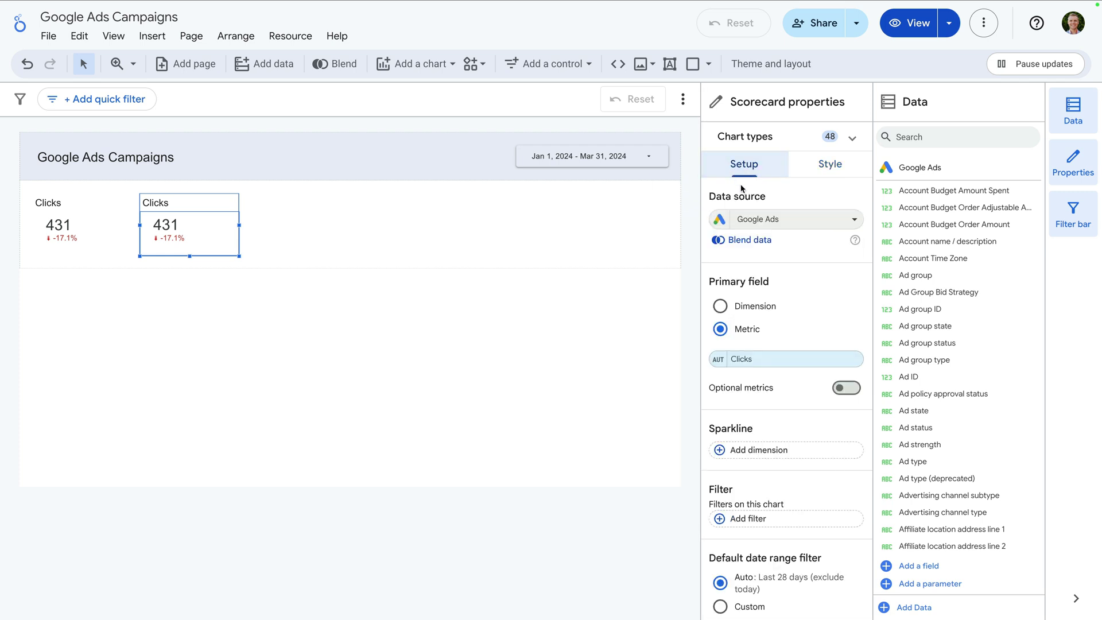
click(753, 361)
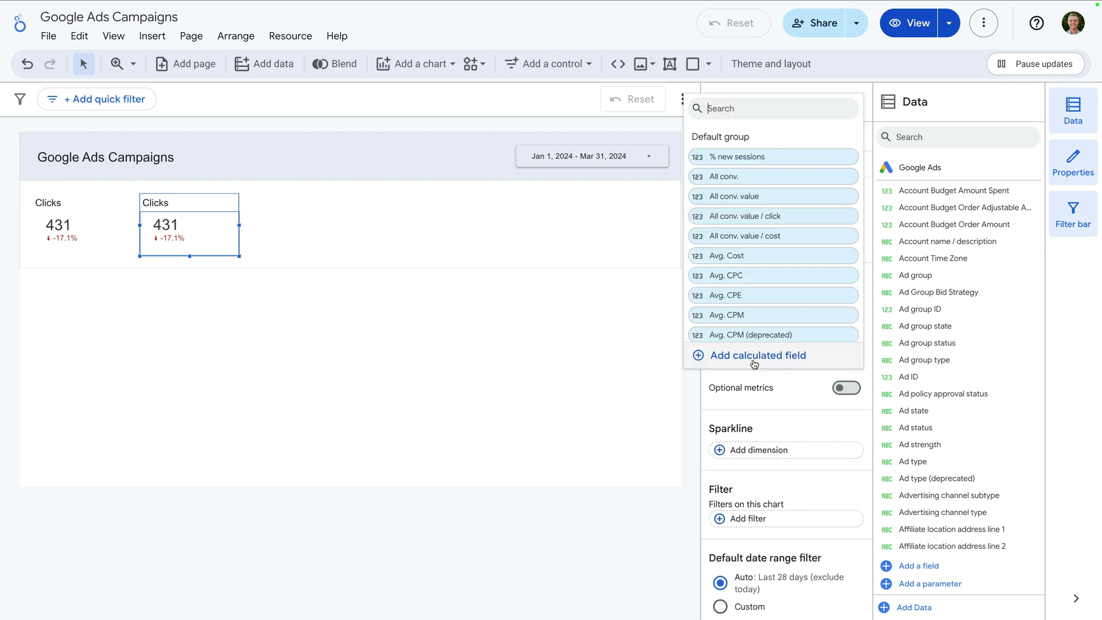
text(impressions)
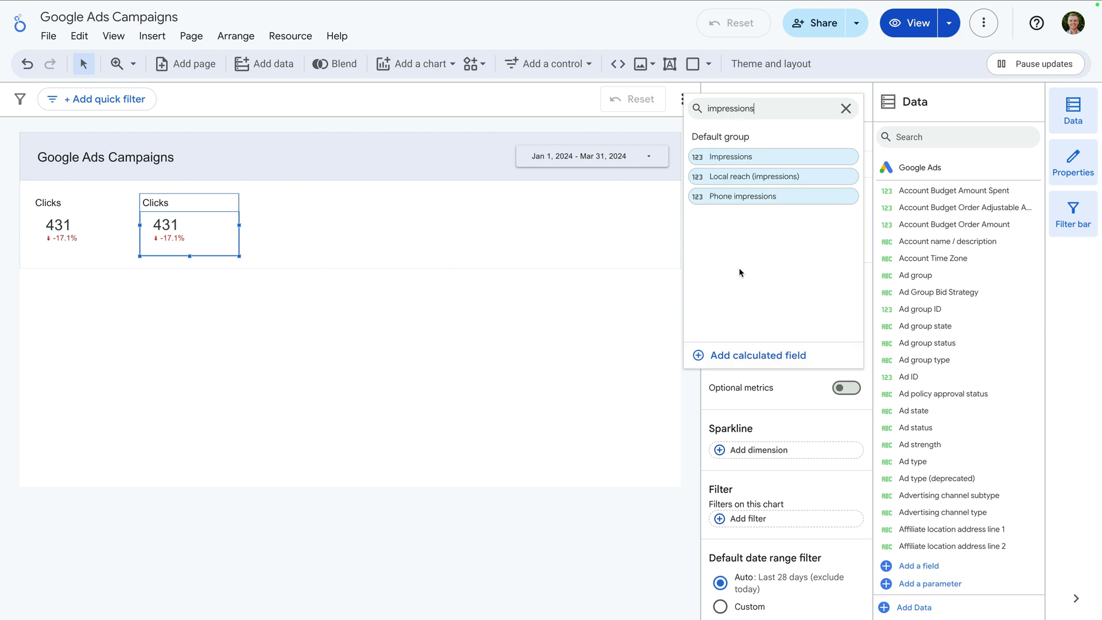
click(741, 157)
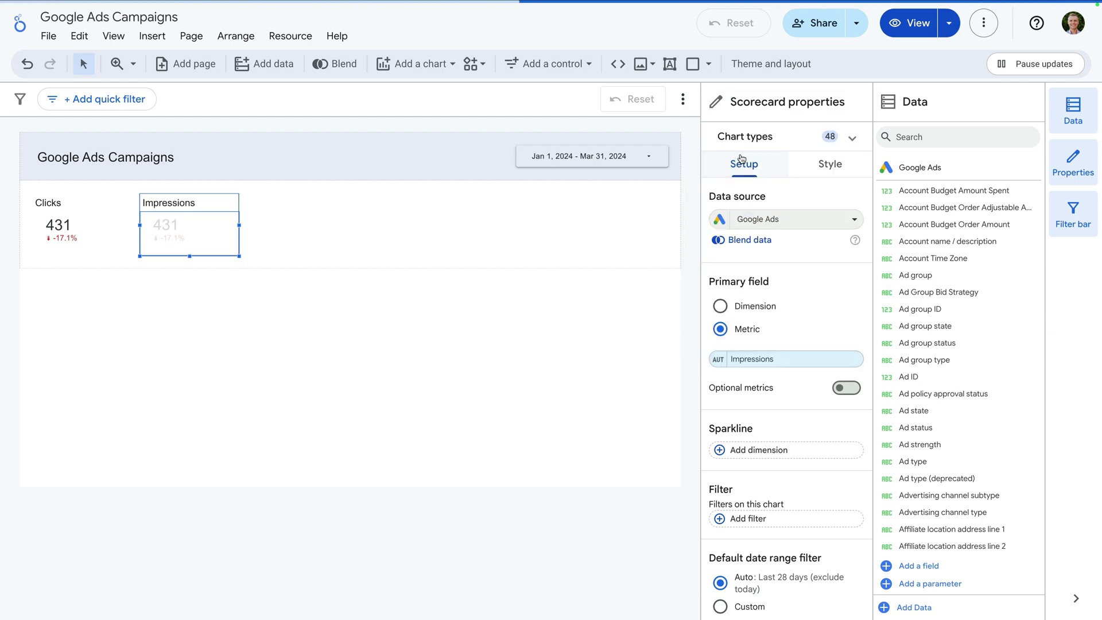
Duplicate the Impressions scorecard and change the copy's primary metric to Cost.
key(ctrl+d)
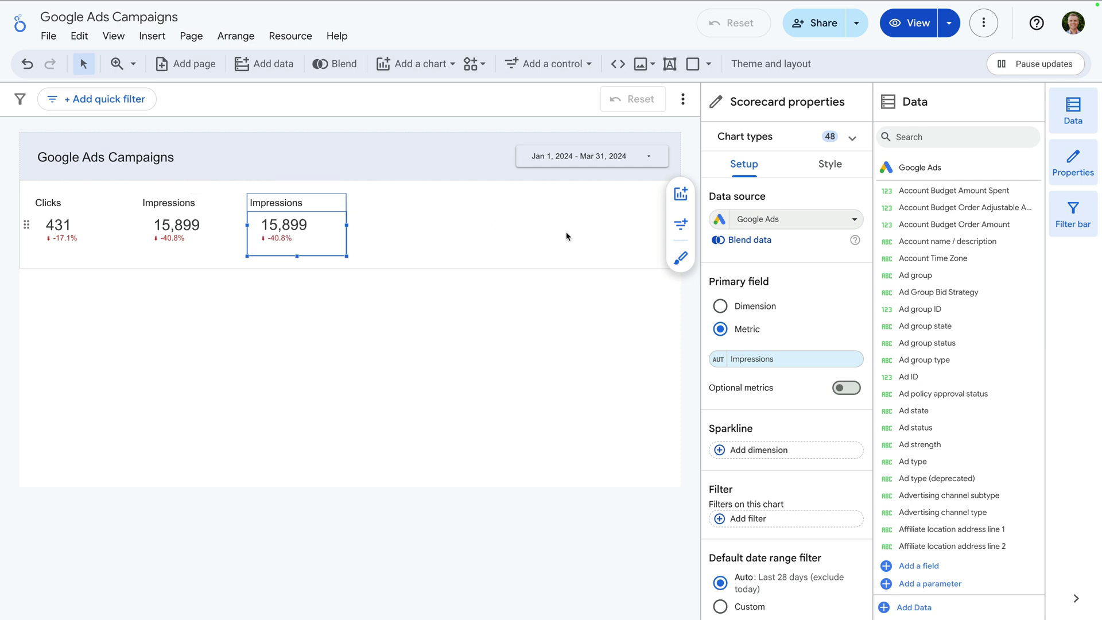
click(754, 360)
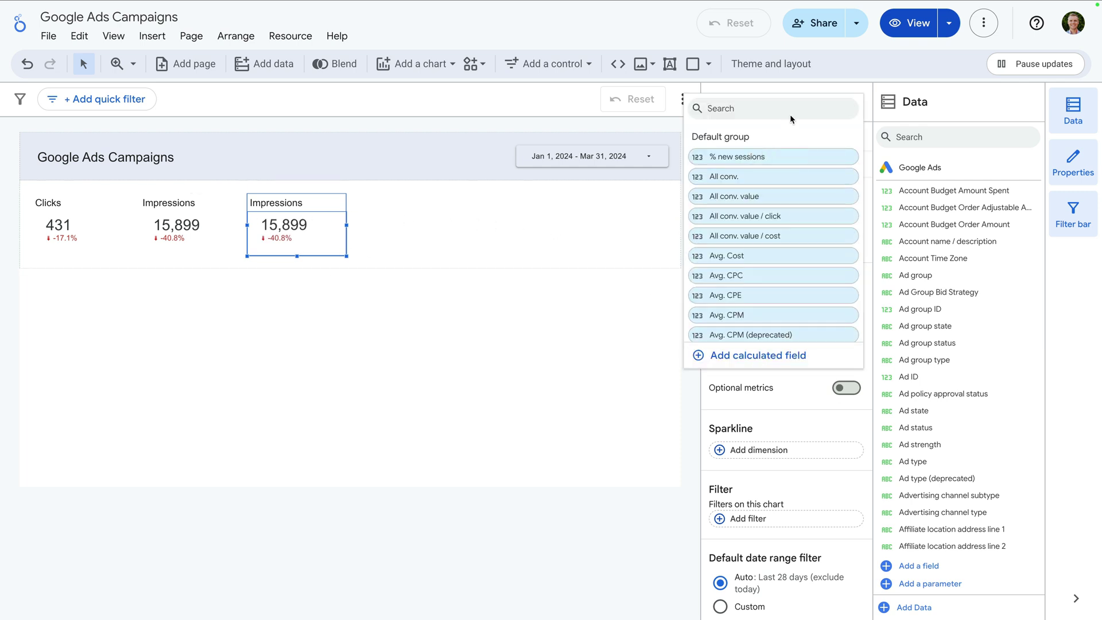
text(cost)
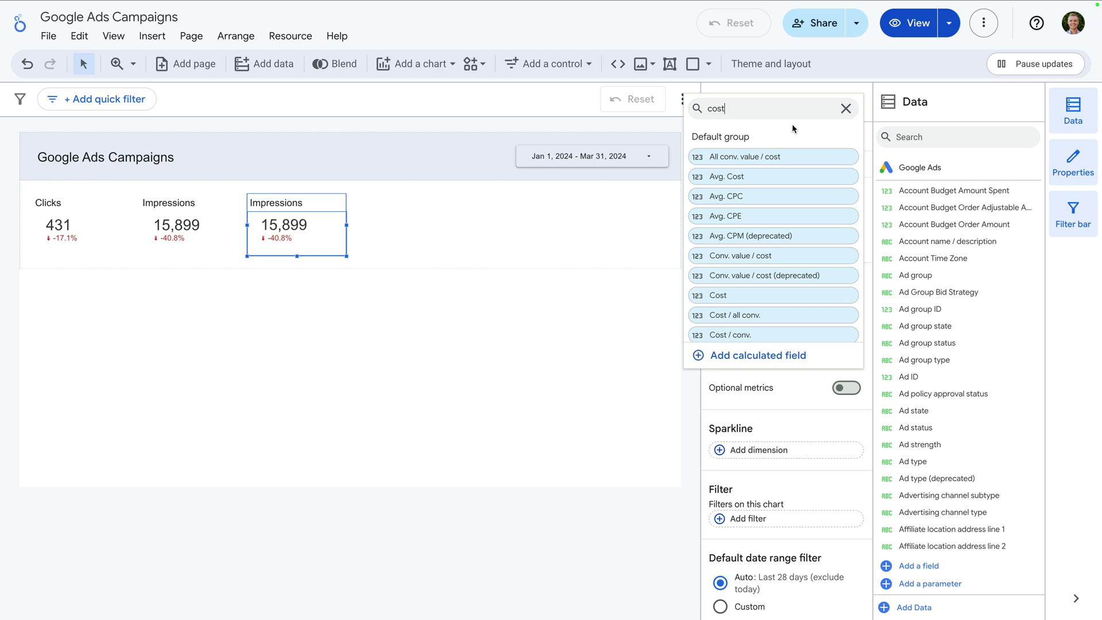
click(786, 296)
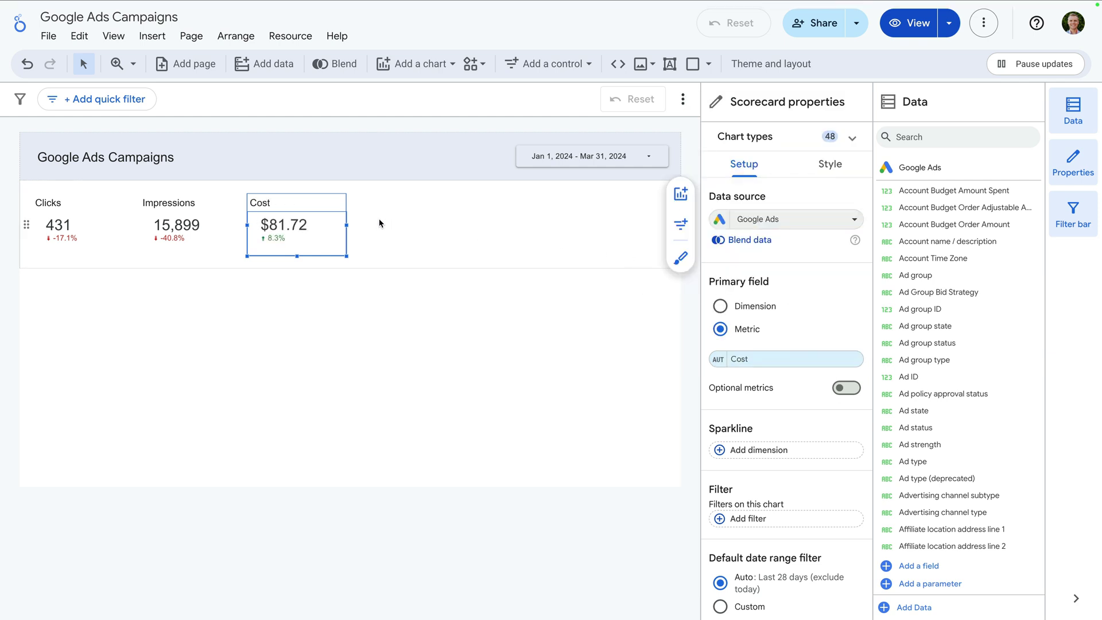
Duplicate the Cost scorecard and change the copy's primary metric to Conversions.
key(ctrl+d)
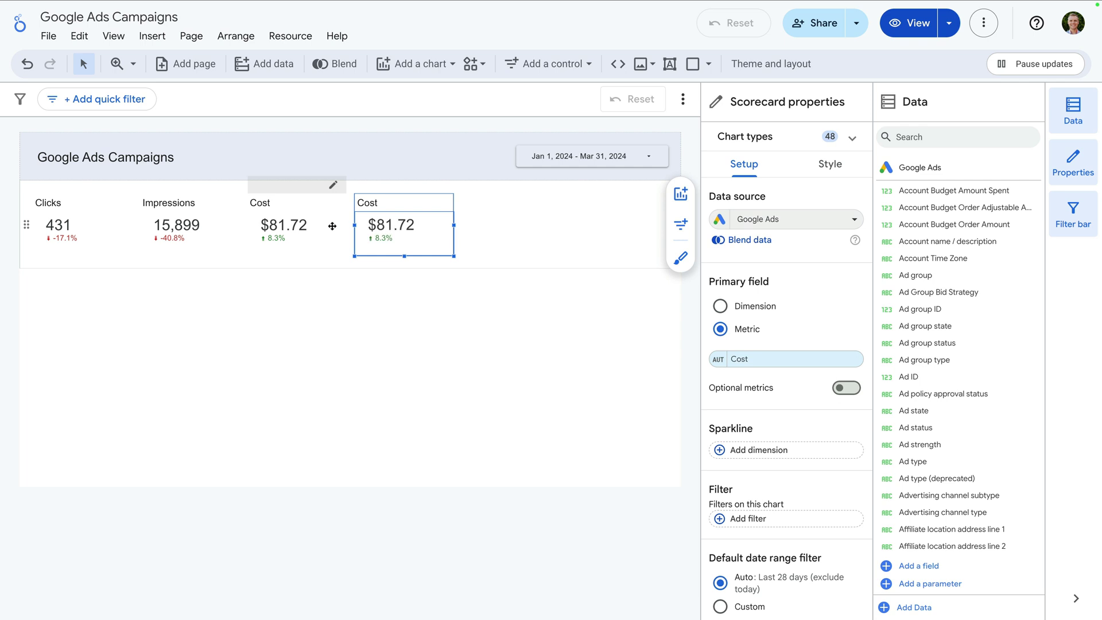
click(757, 361)
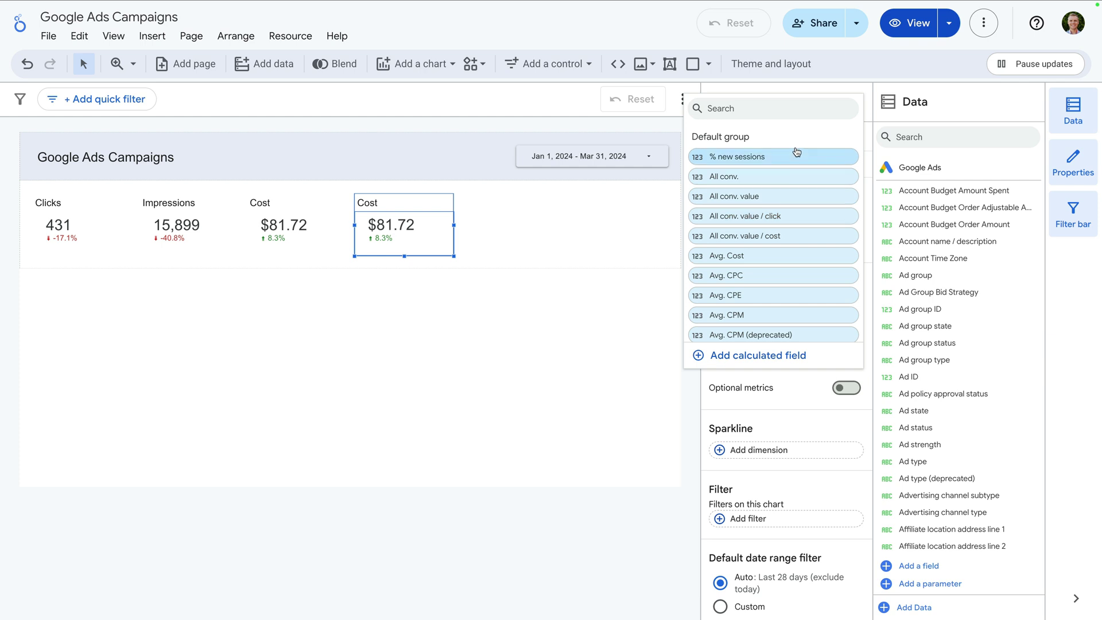
text(conversions)
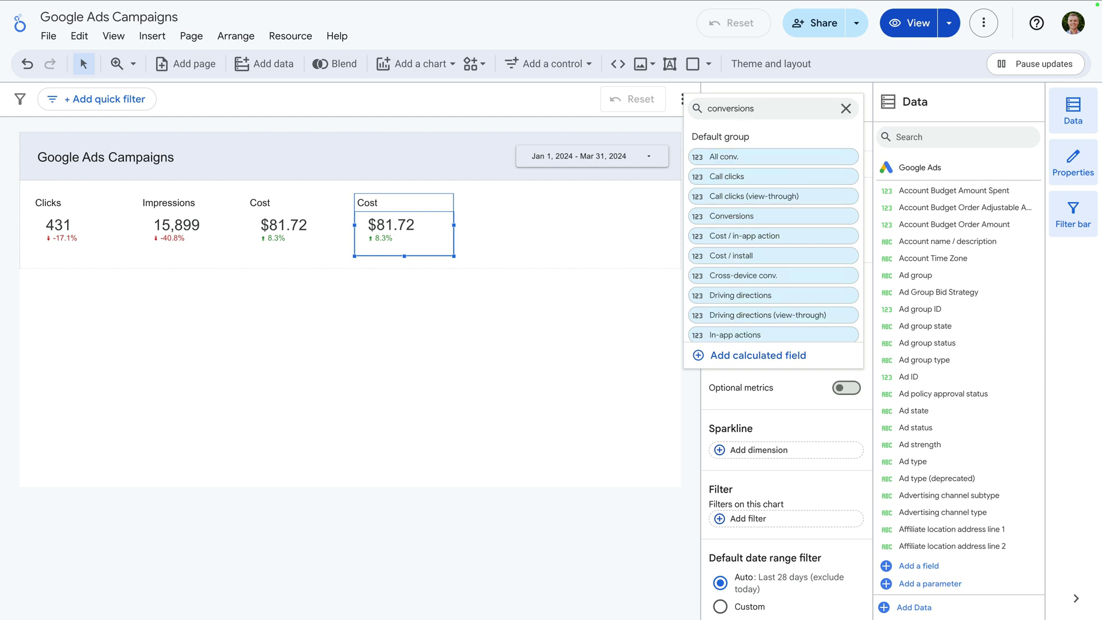
click(758, 216)
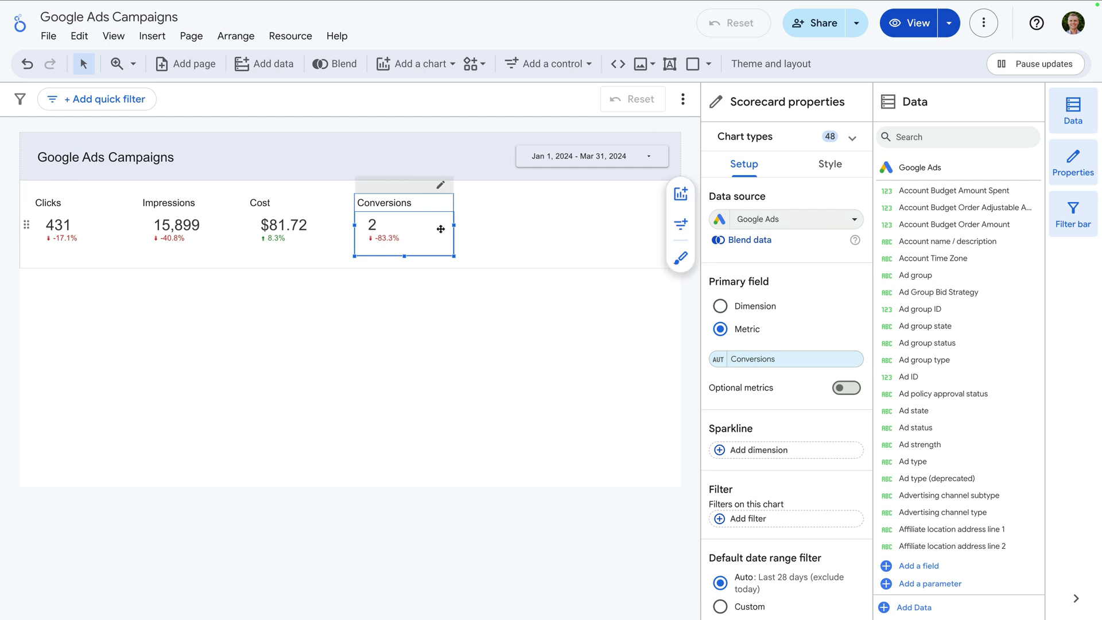
Duplicate the Conversions scorecard and change the copy's primary metric to Conv. rate.
key(ctrl+d)
drag(497, 162, 499, 224)
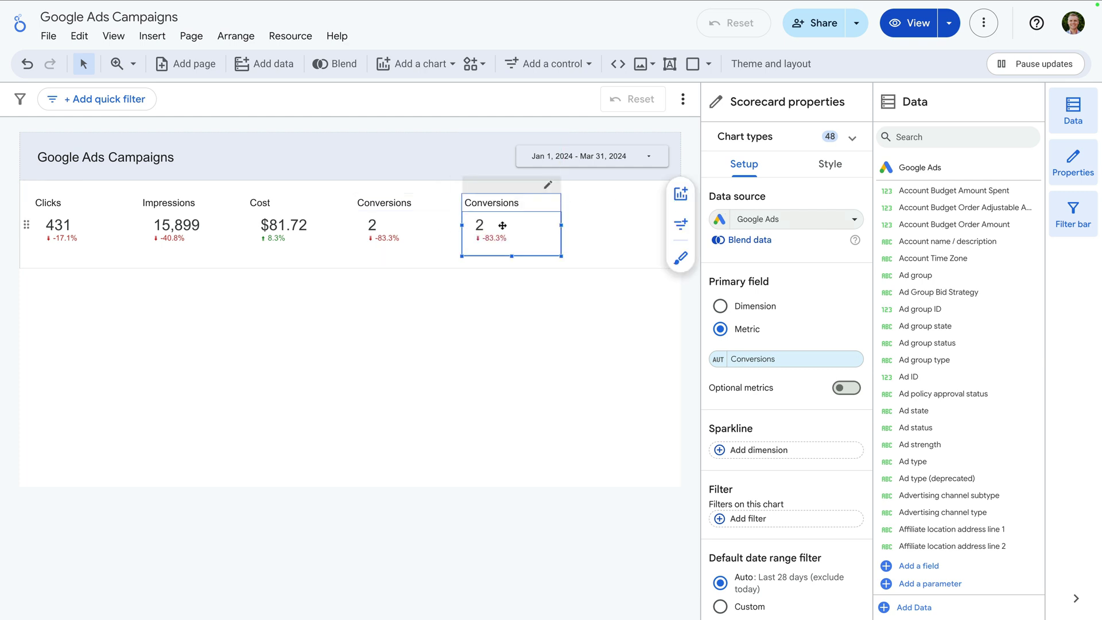
click(779, 360)
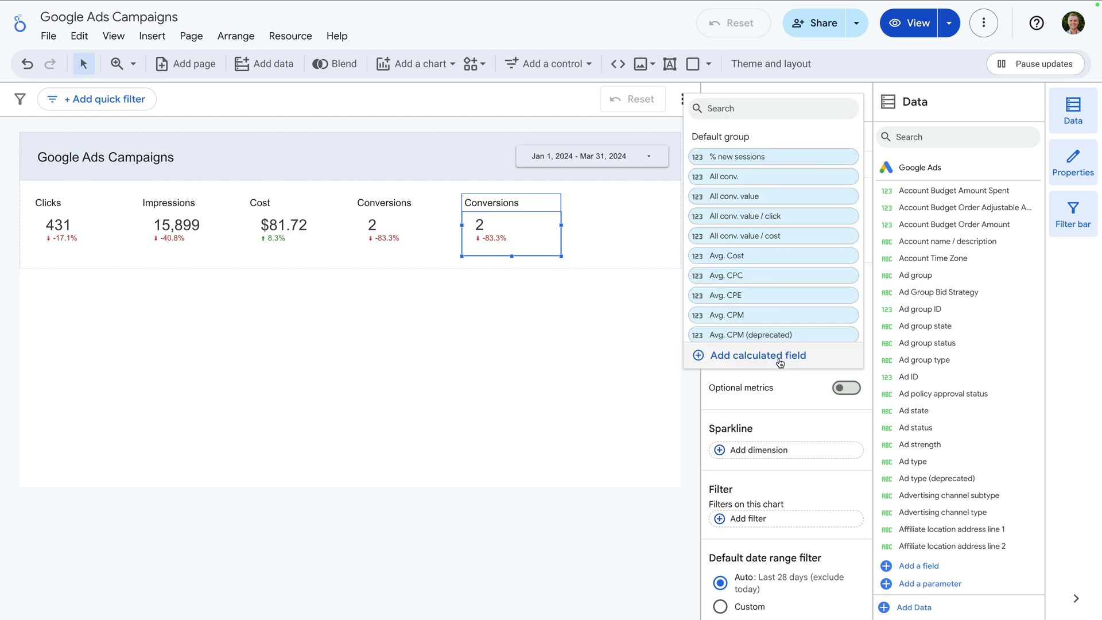
text(conv)
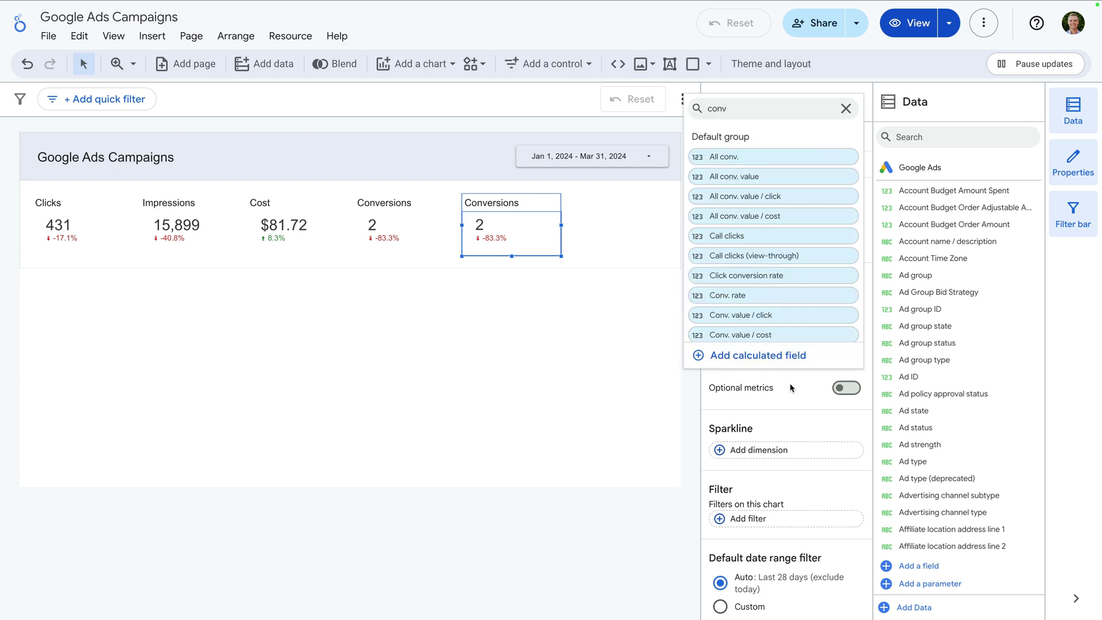
click(770, 296)
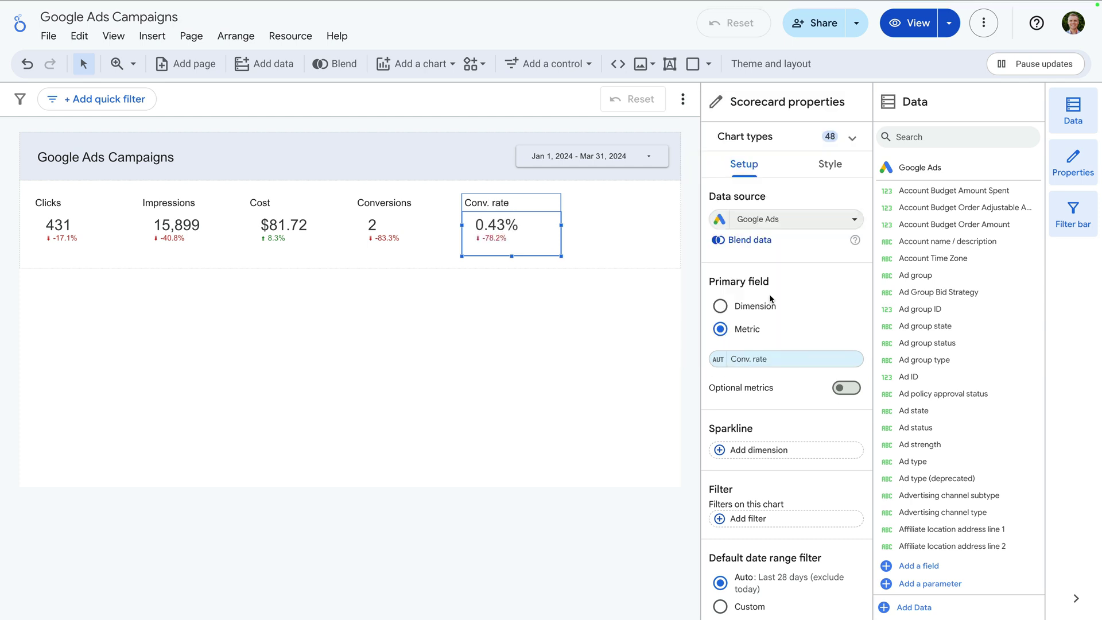
Duplicate the Conv. rate scorecard, change the copy's primary metric to Total conv. value, and deselect it.
key(ctrl+d)
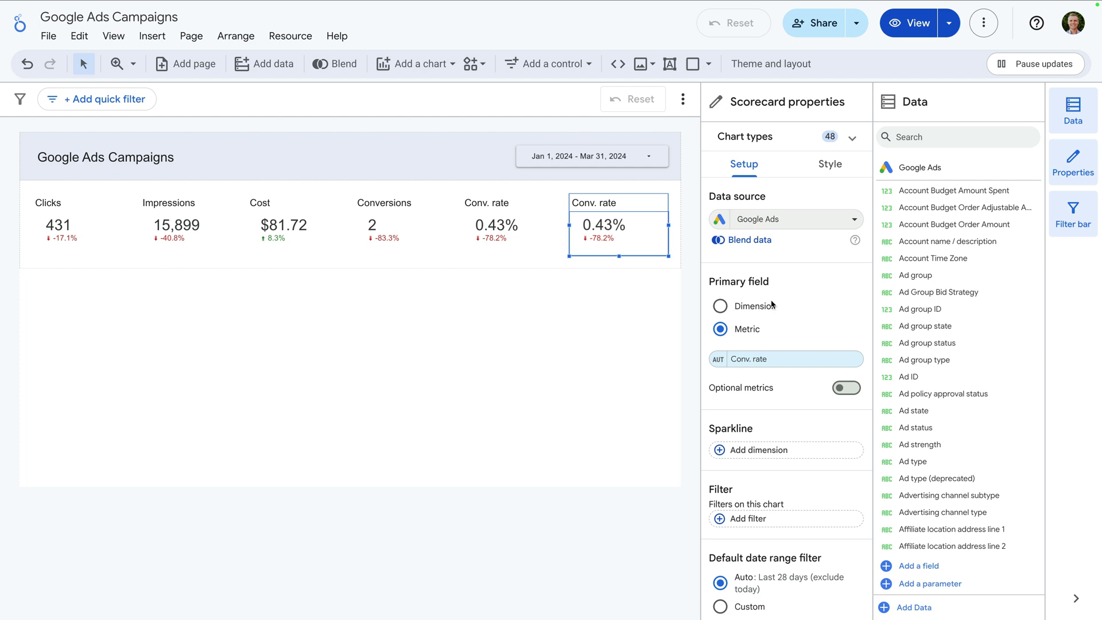
click(772, 358)
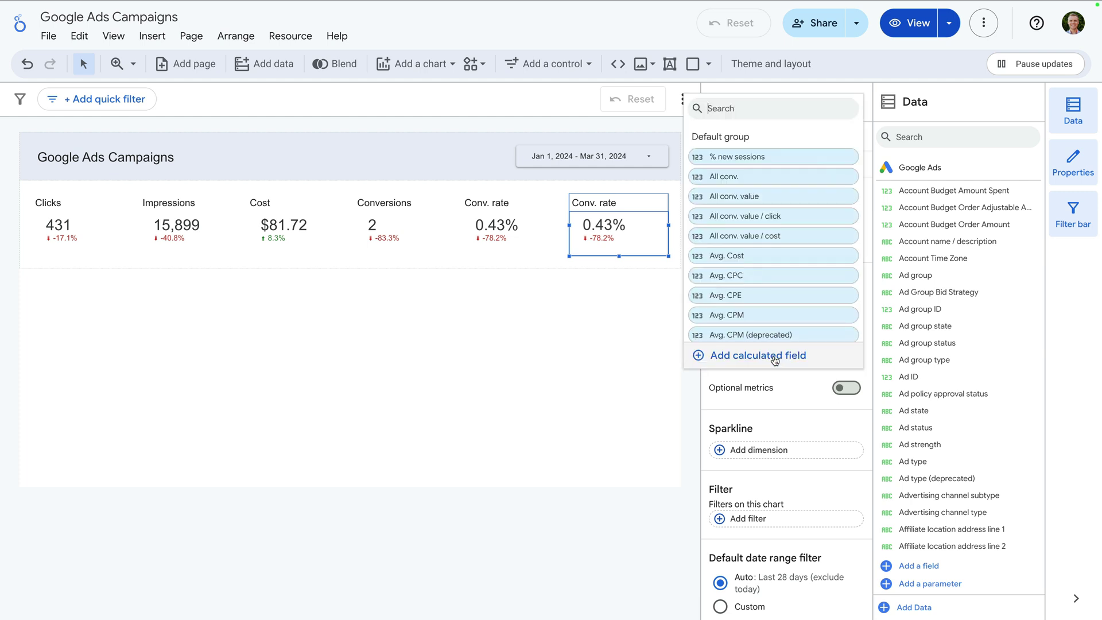
text(total conv)
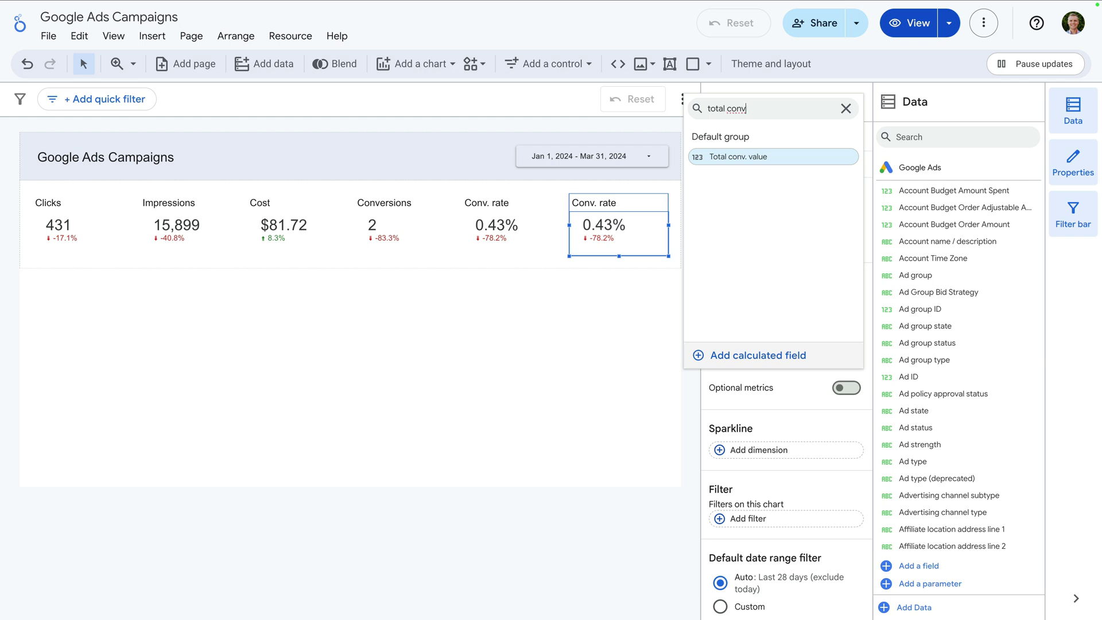
click(793, 157)
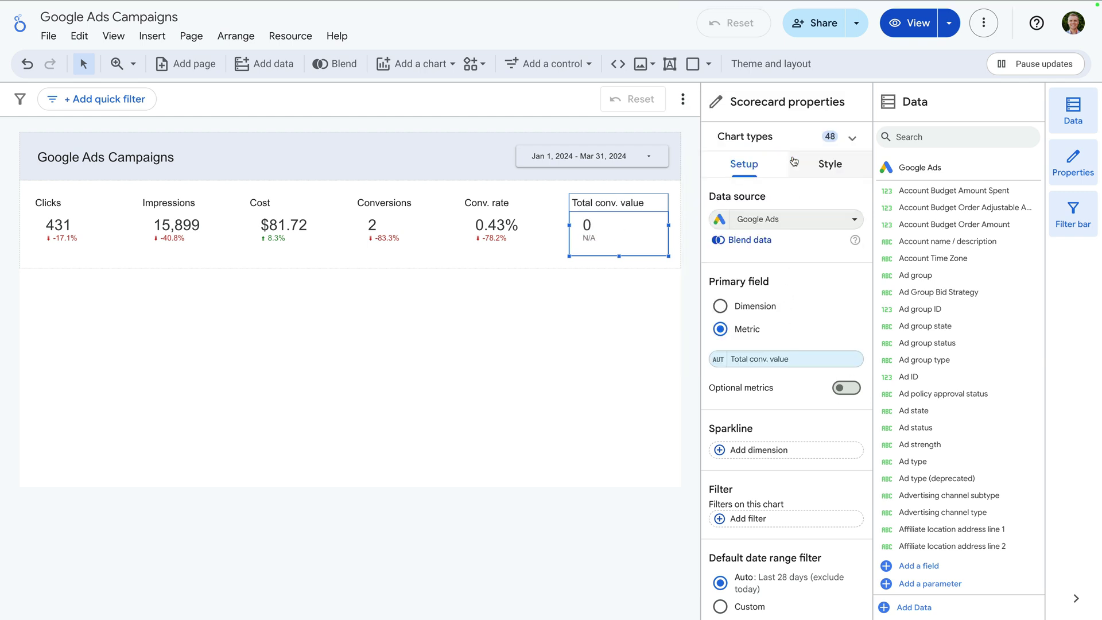
click(444, 274)
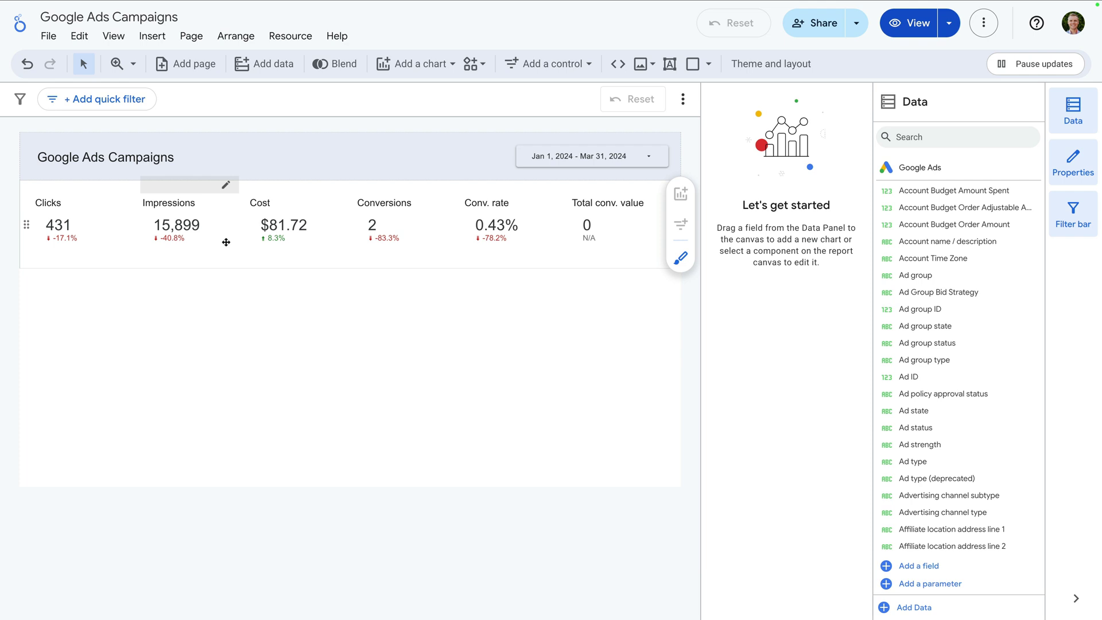
Add a new section below the scorecard row and insert a column chart with vertical bars in it.
mouse_move(313, 257)
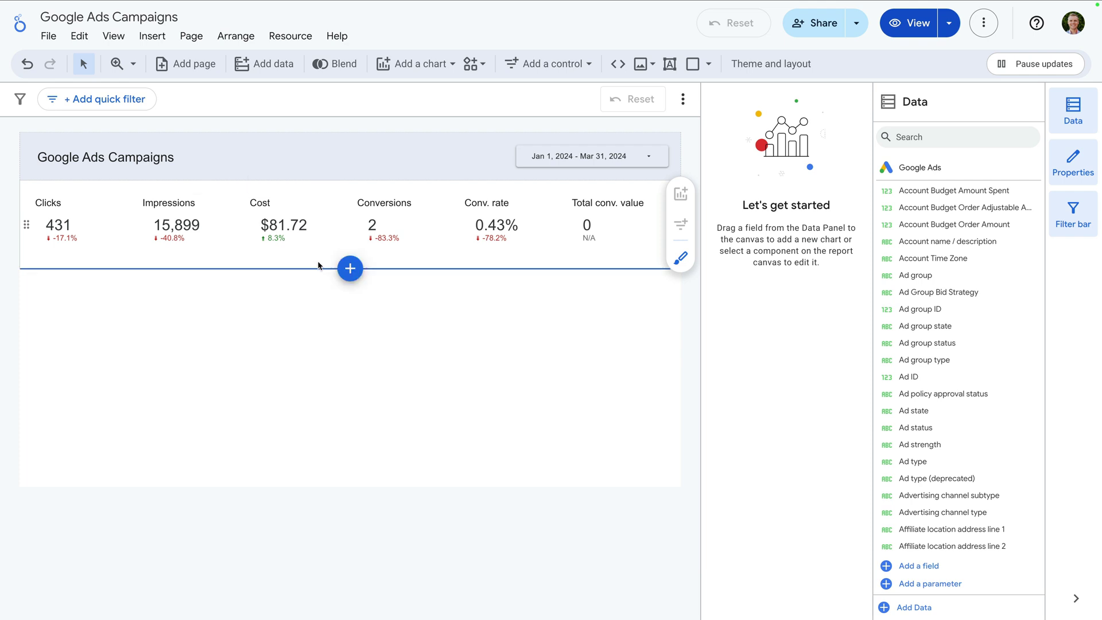
click(355, 269)
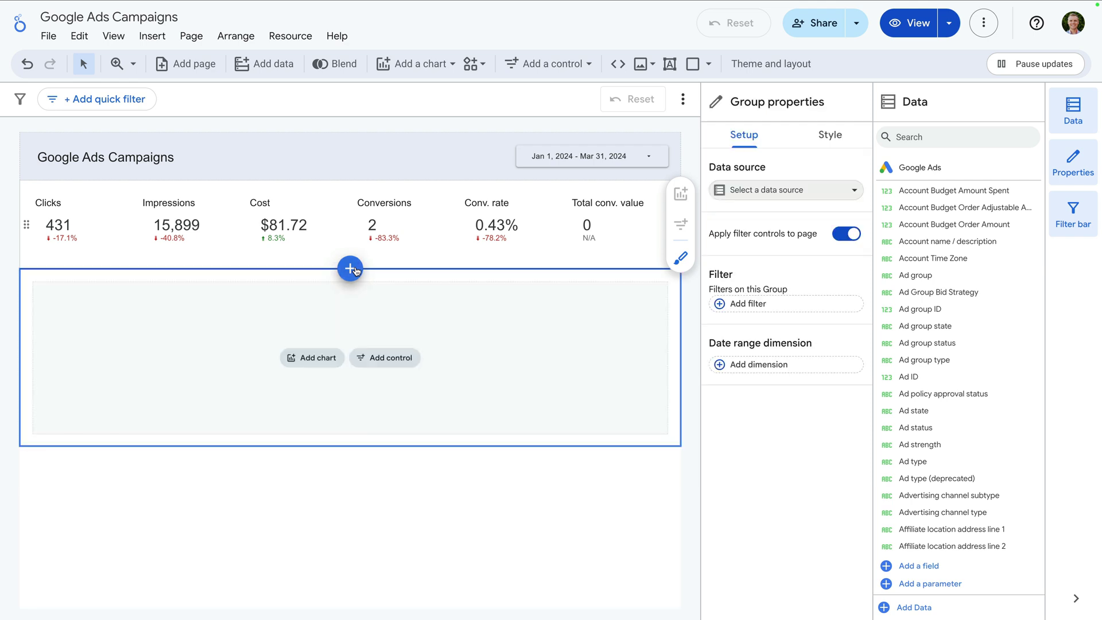
click(308, 359)
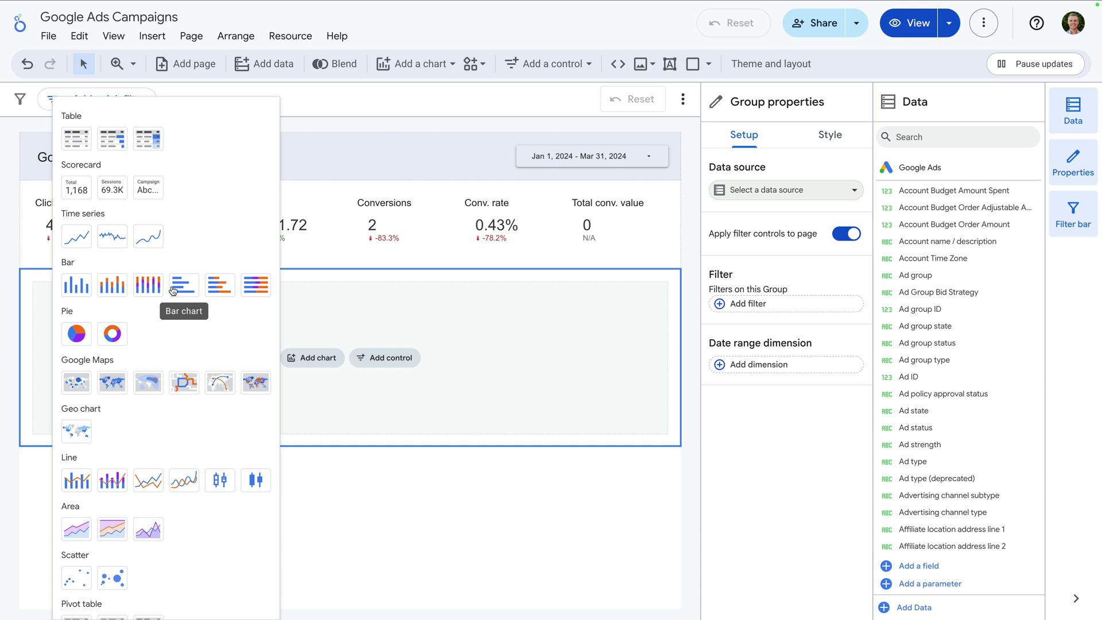
click(74, 286)
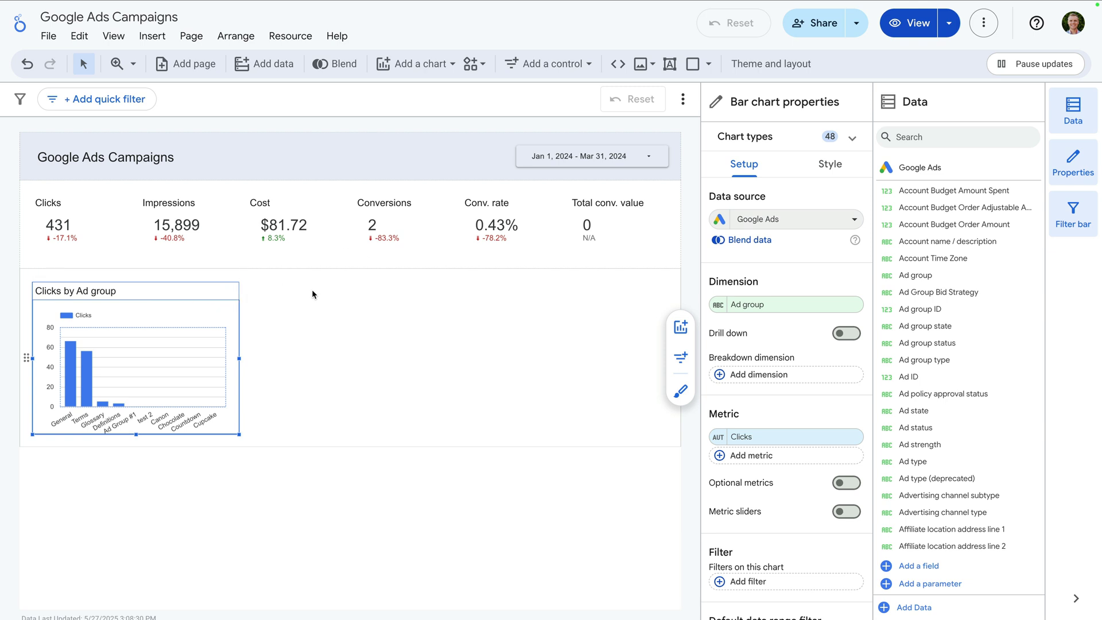
Change the dimension of the new column chart to Advertising channel type.
click(758, 309)
text(advertisin)
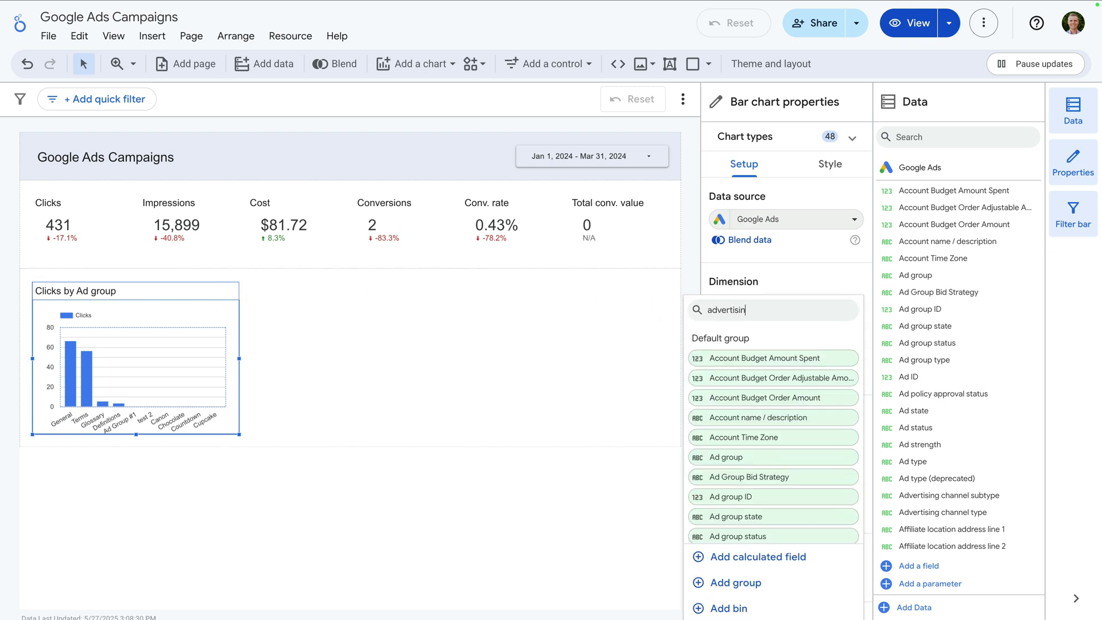
text(g channel type)
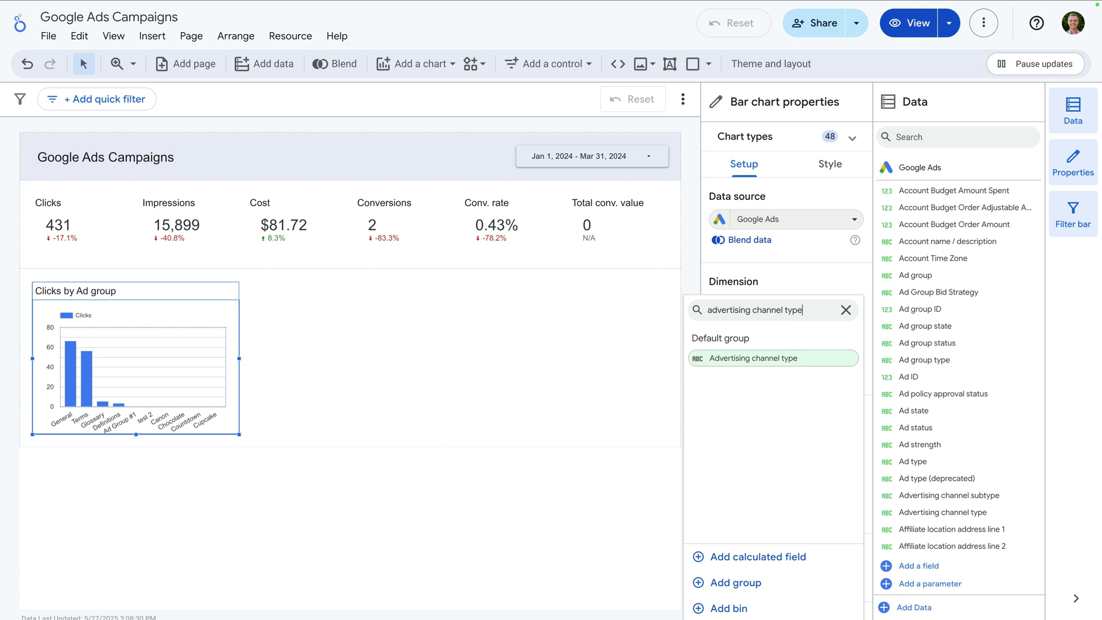
click(727, 360)
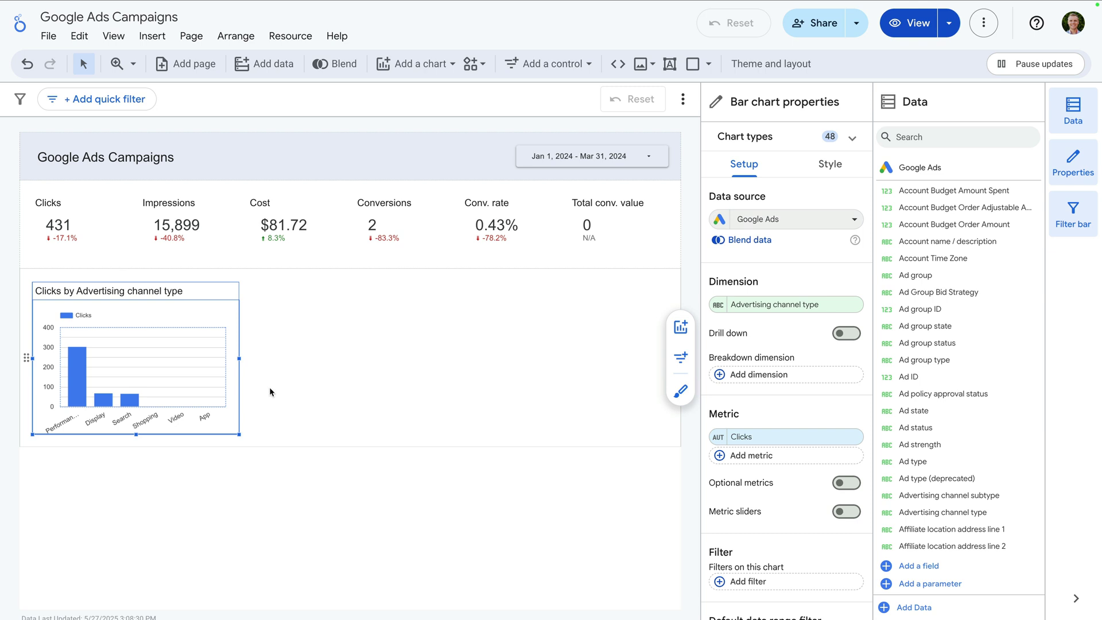
Widen the column chart to about half of its section and insert a plain table filling the space beside it.
mouse_move(143, 402)
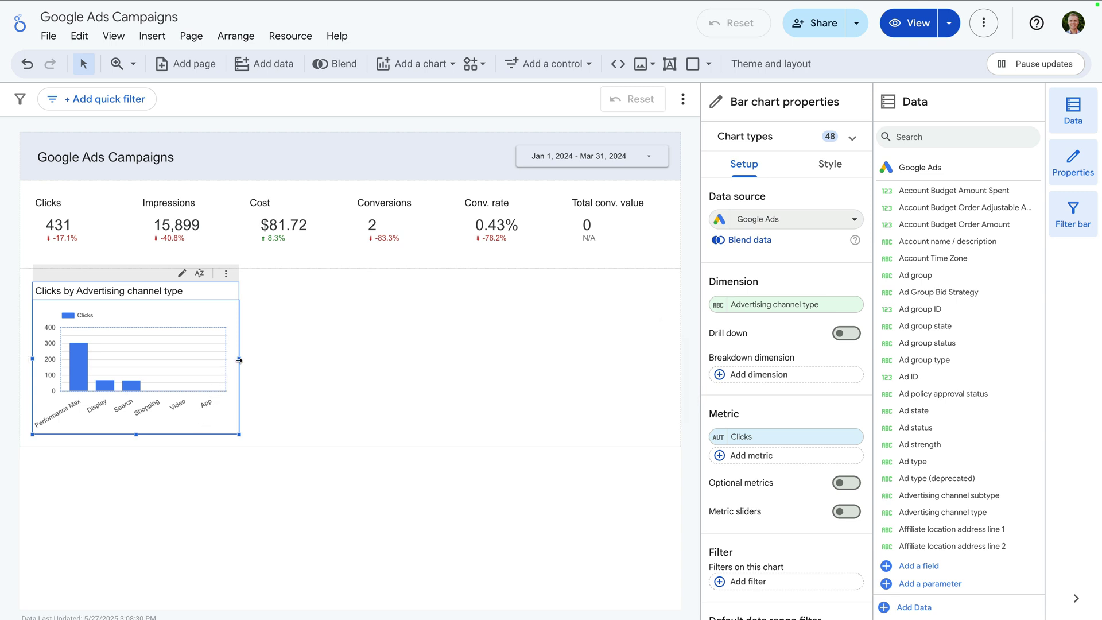
drag(240, 359, 336, 367)
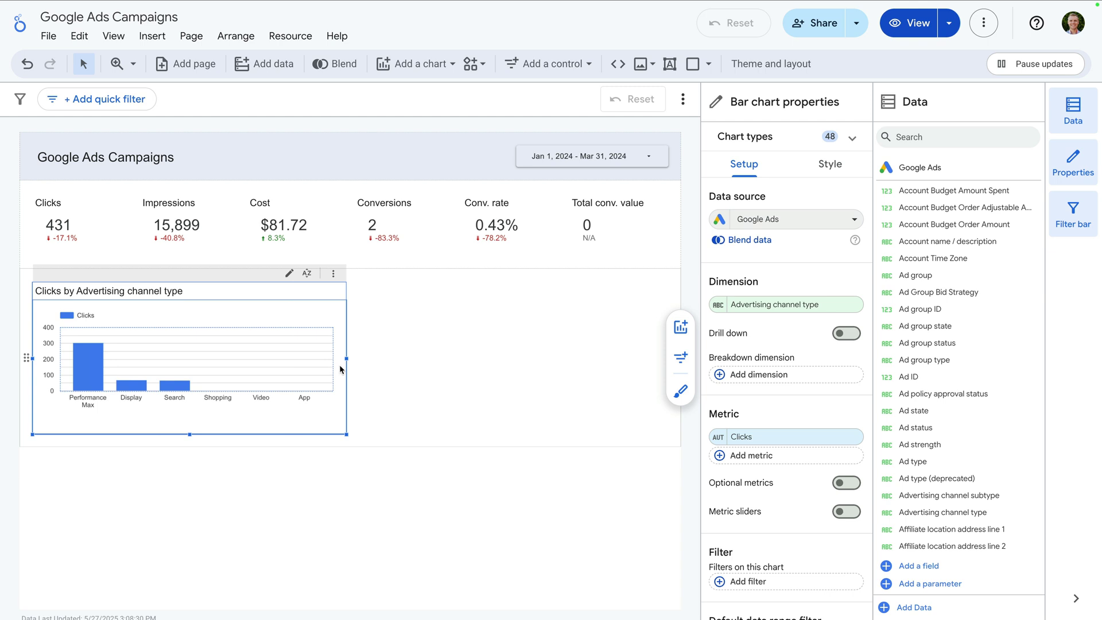
click(678, 334)
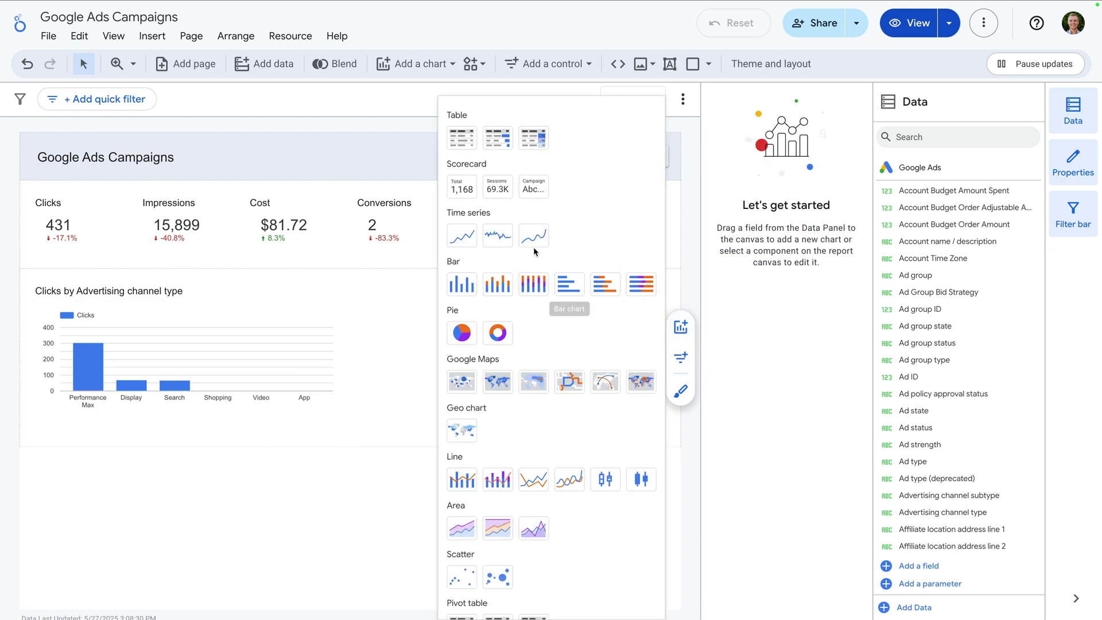
click(463, 146)
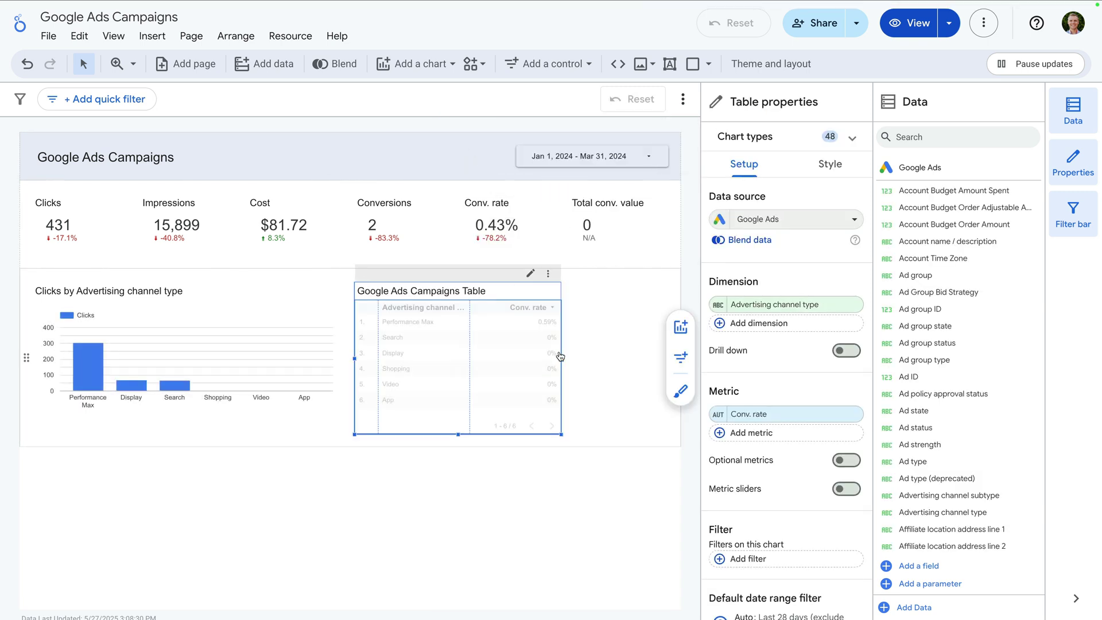
drag(561, 357, 667, 362)
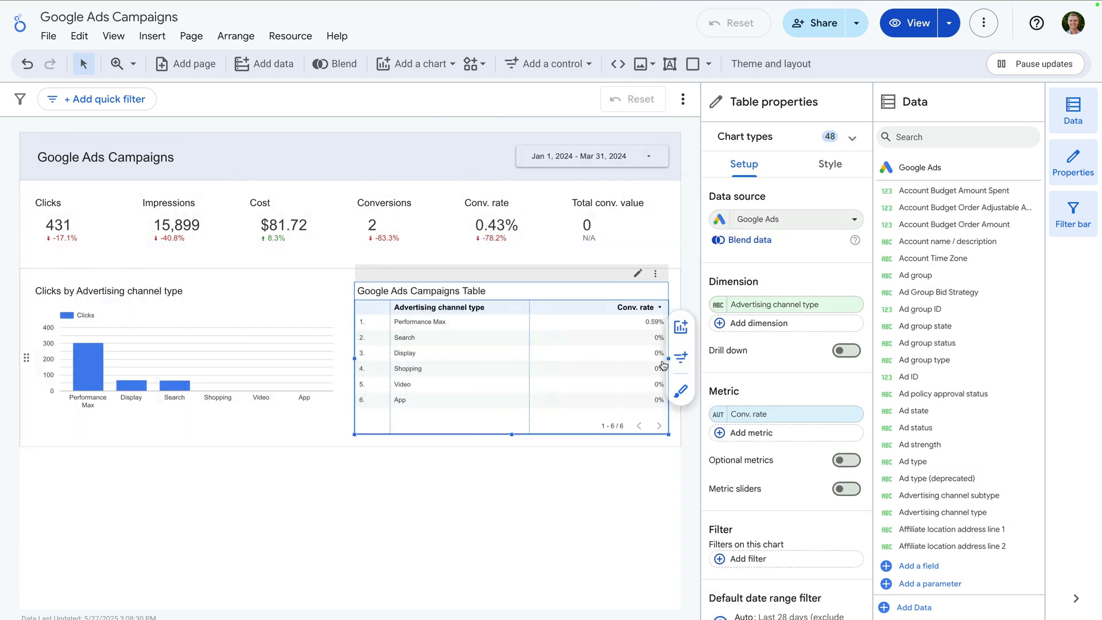
Change the table's dimension to Campaign.
click(784, 305)
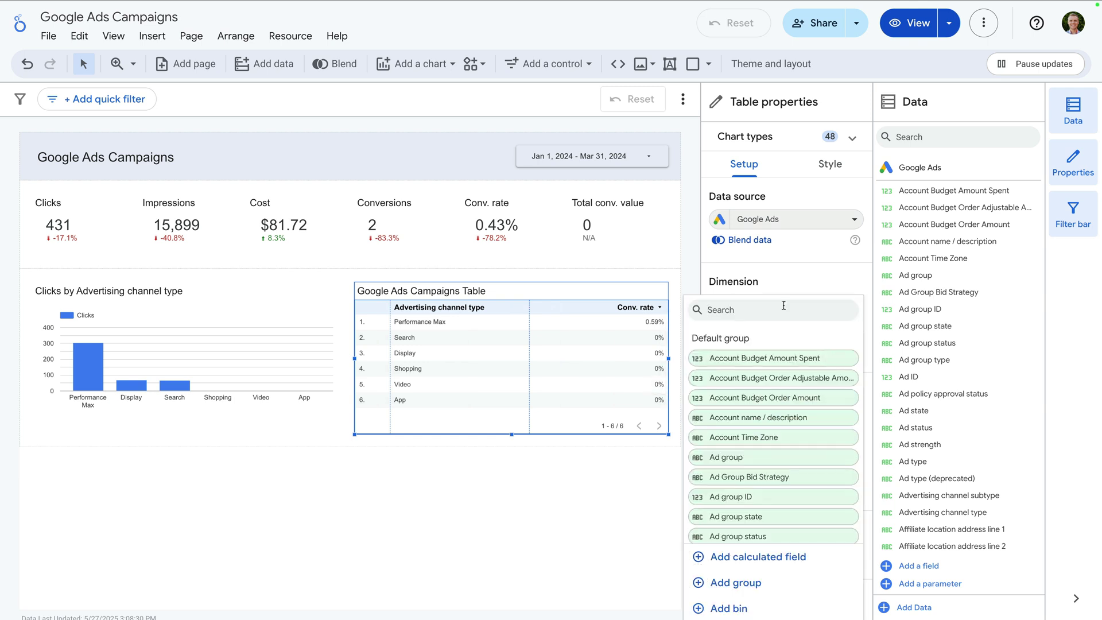
text(campaign)
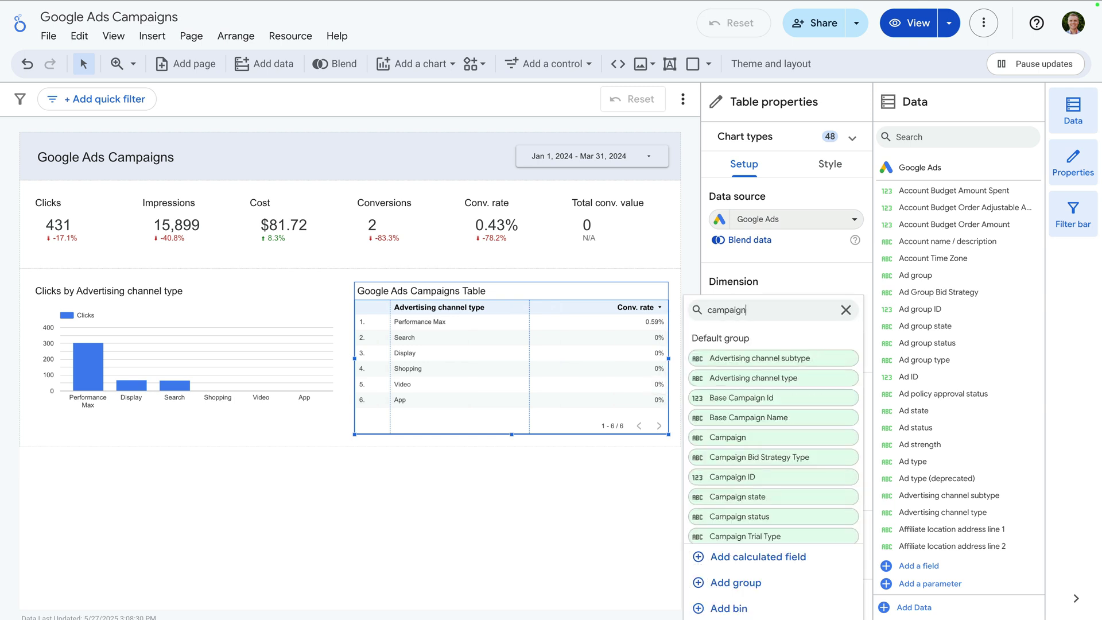
click(740, 438)
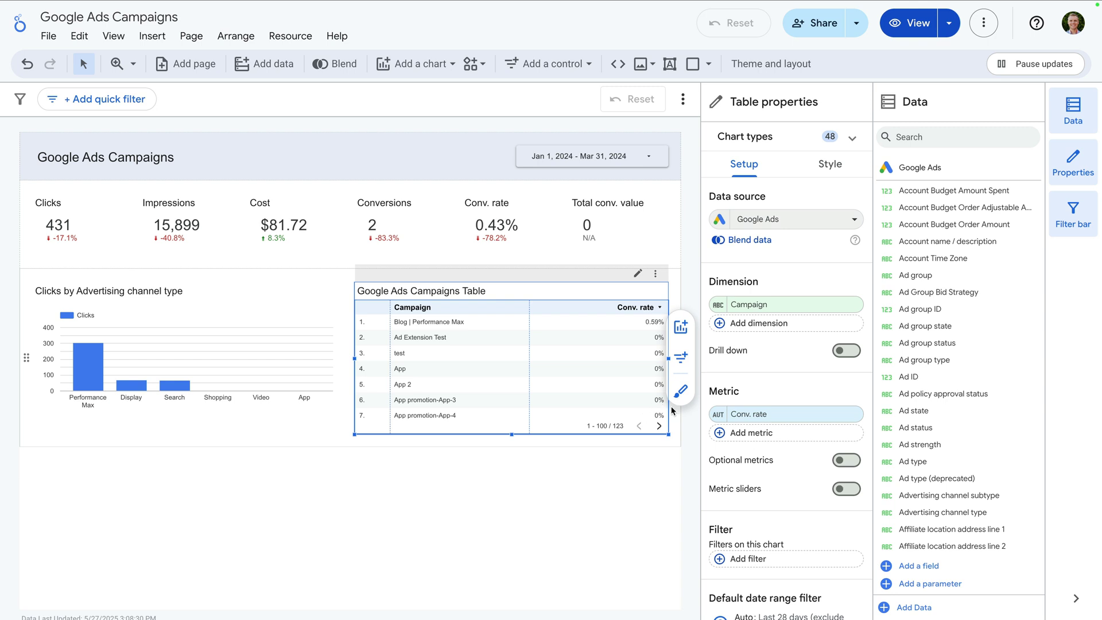
Replace the table's Conv. rate metric with Clicks and add Cost and Conversions as further metrics.
click(758, 414)
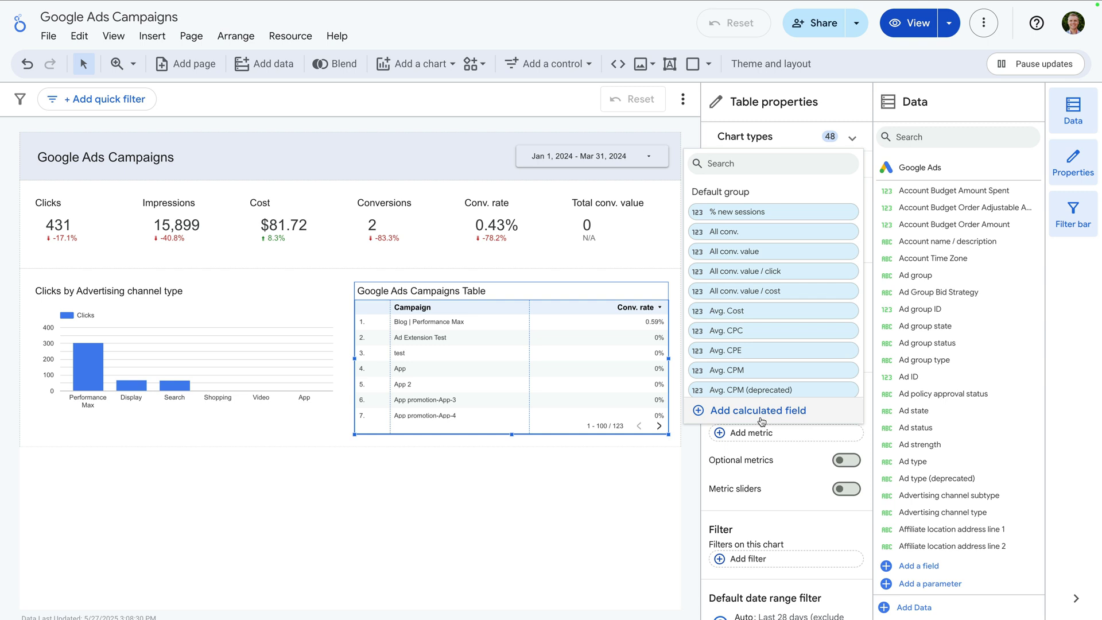
text(clicks)
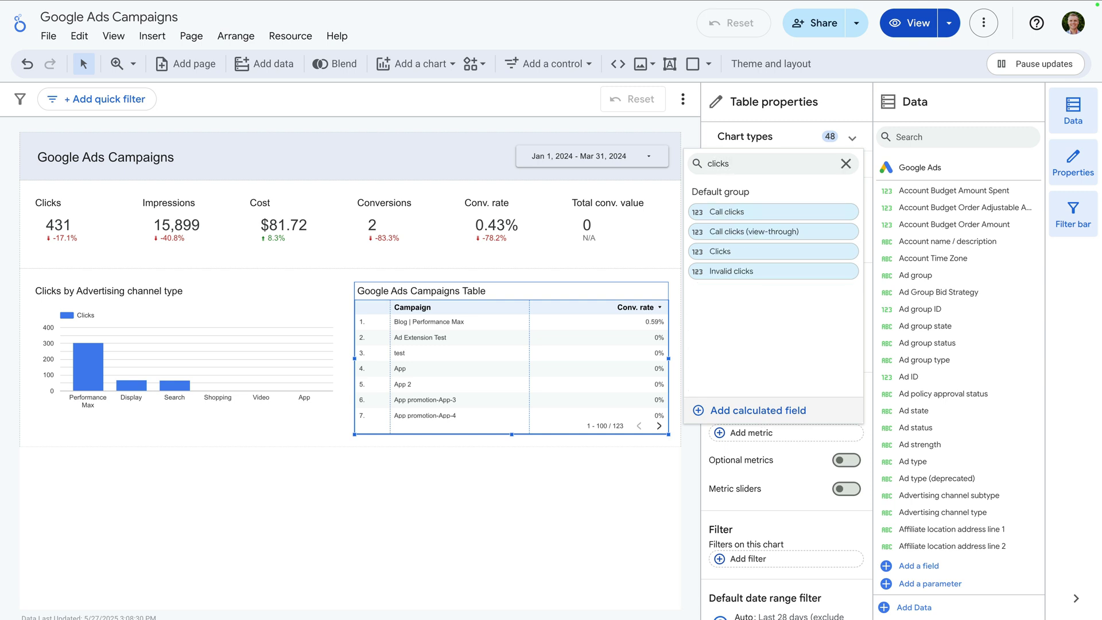
click(783, 250)
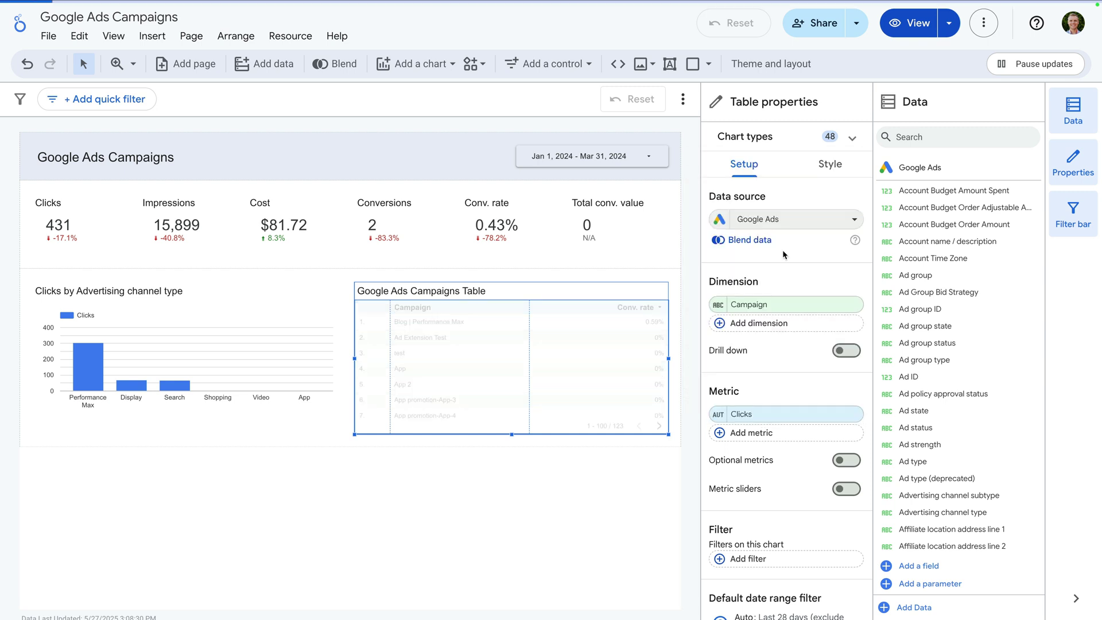
click(764, 433)
text(cost)
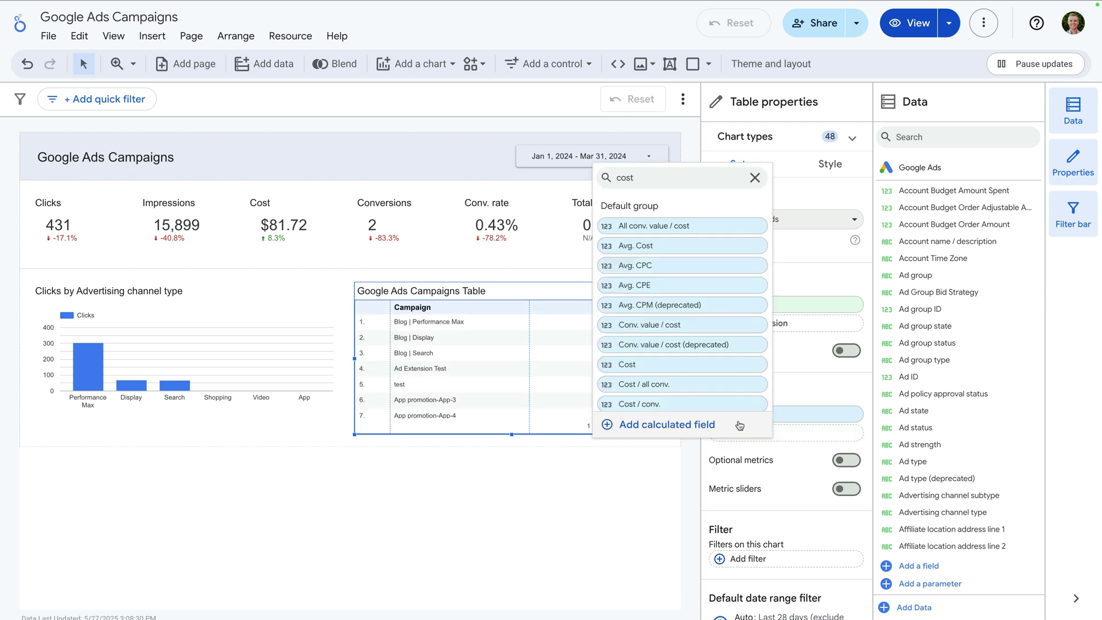
click(701, 366)
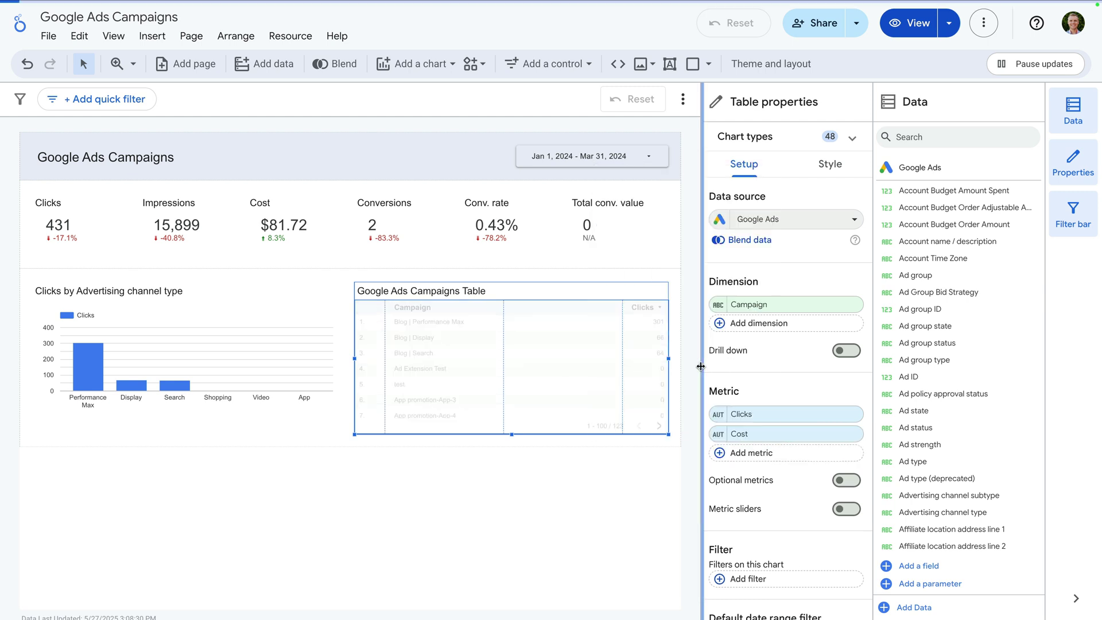
click(757, 453)
text(conversions)
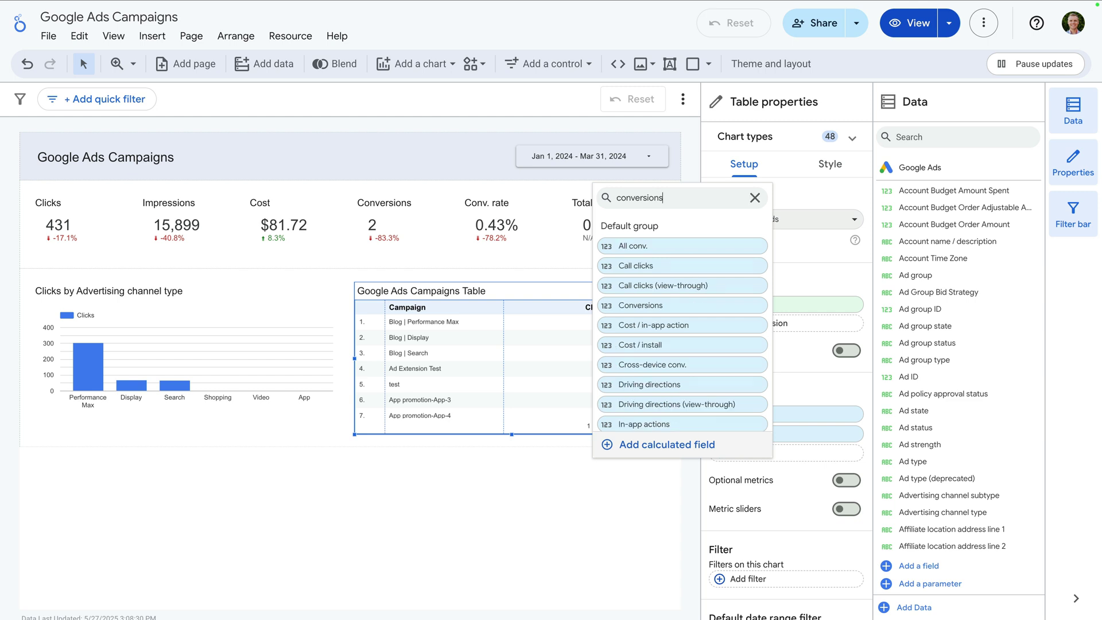
click(714, 306)
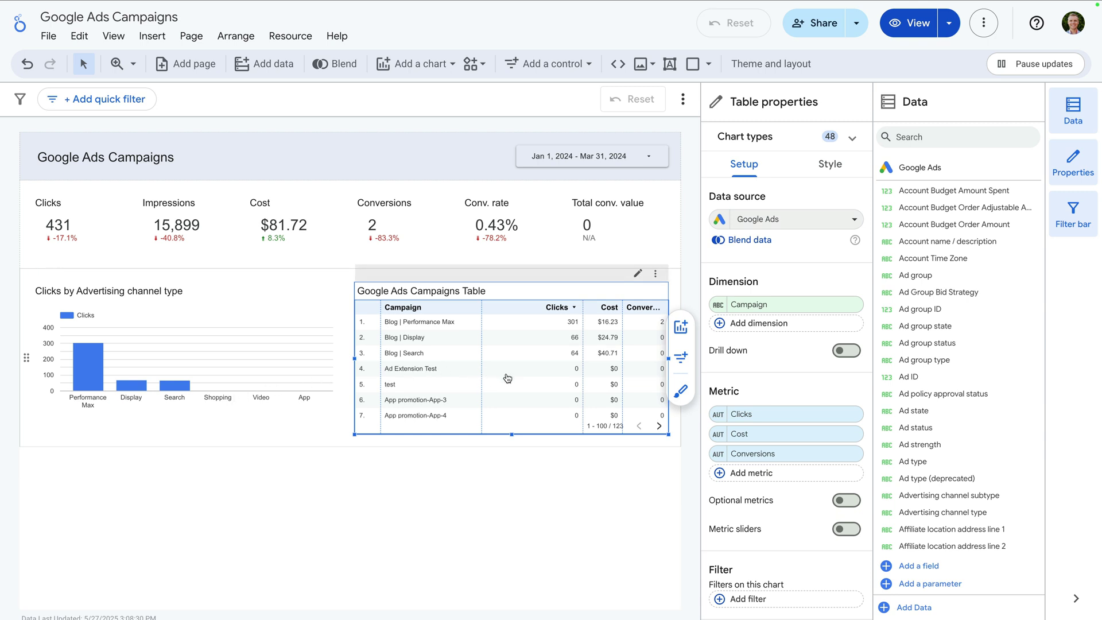
Start a new filter for the table and name it Eligible Campaigns Only.
scroll(807, 384, down, 3)
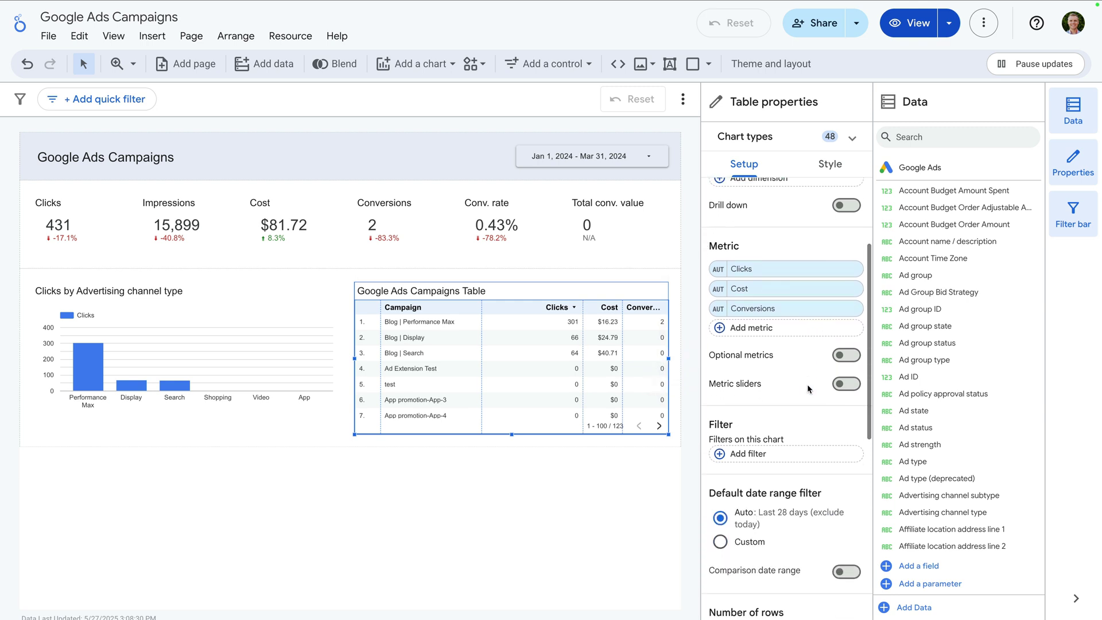
scroll(807, 384, down, 1)
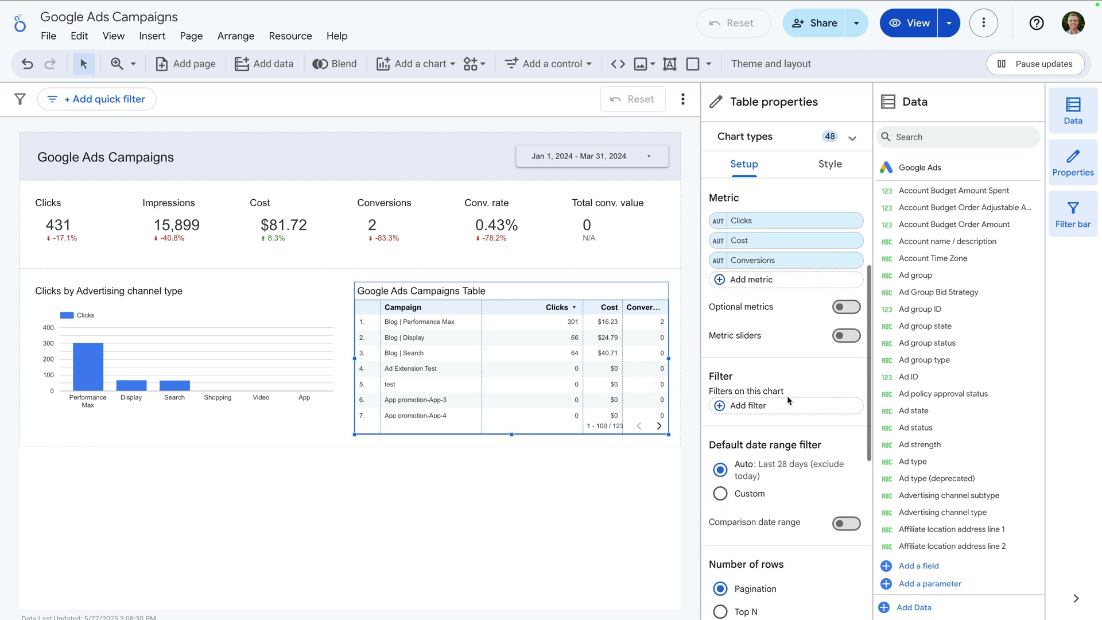
click(748, 406)
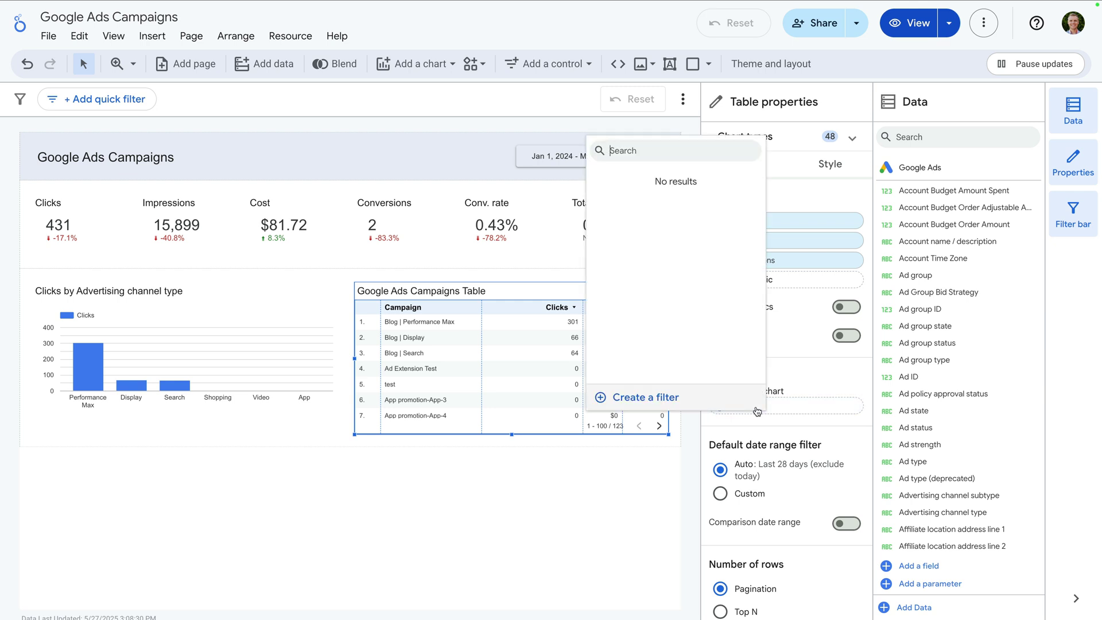
click(668, 399)
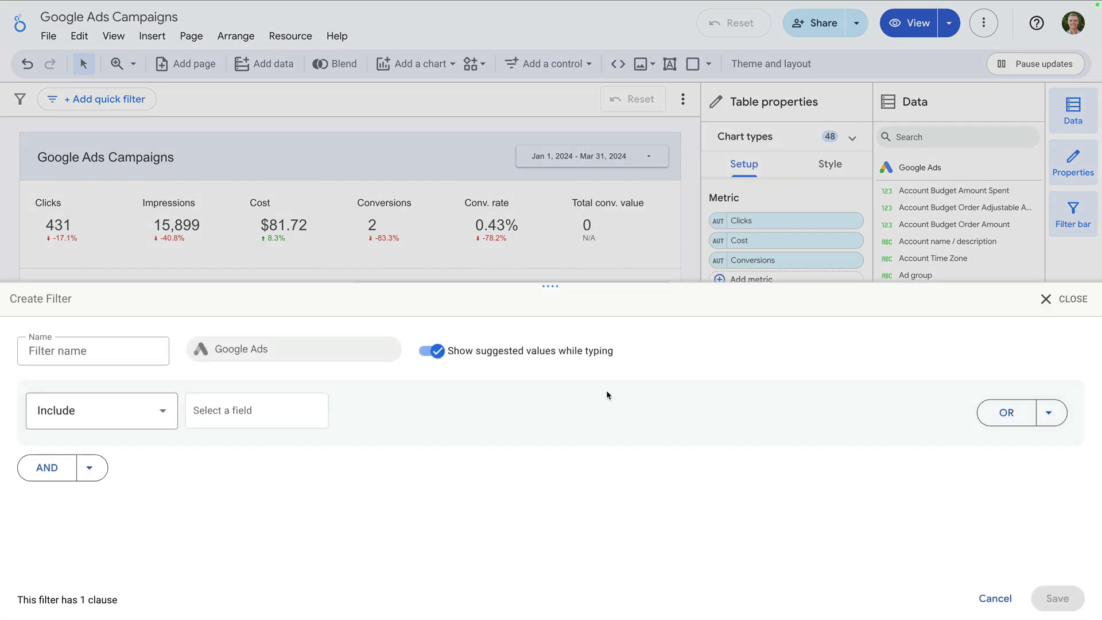
click(136, 355)
text(E)
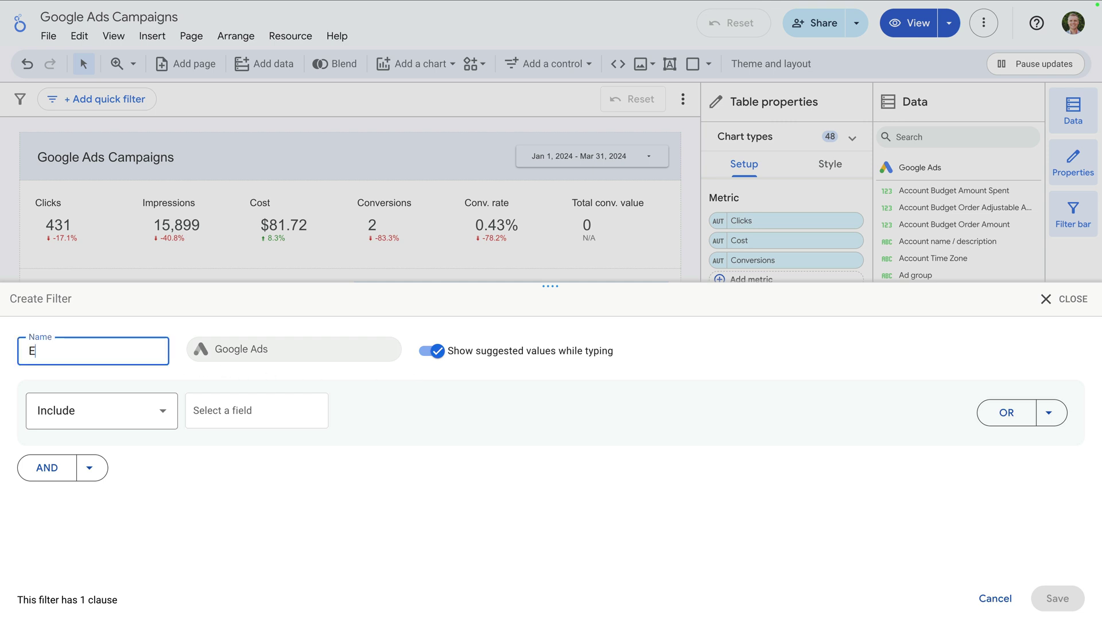
text(ligible Campaigns Only)
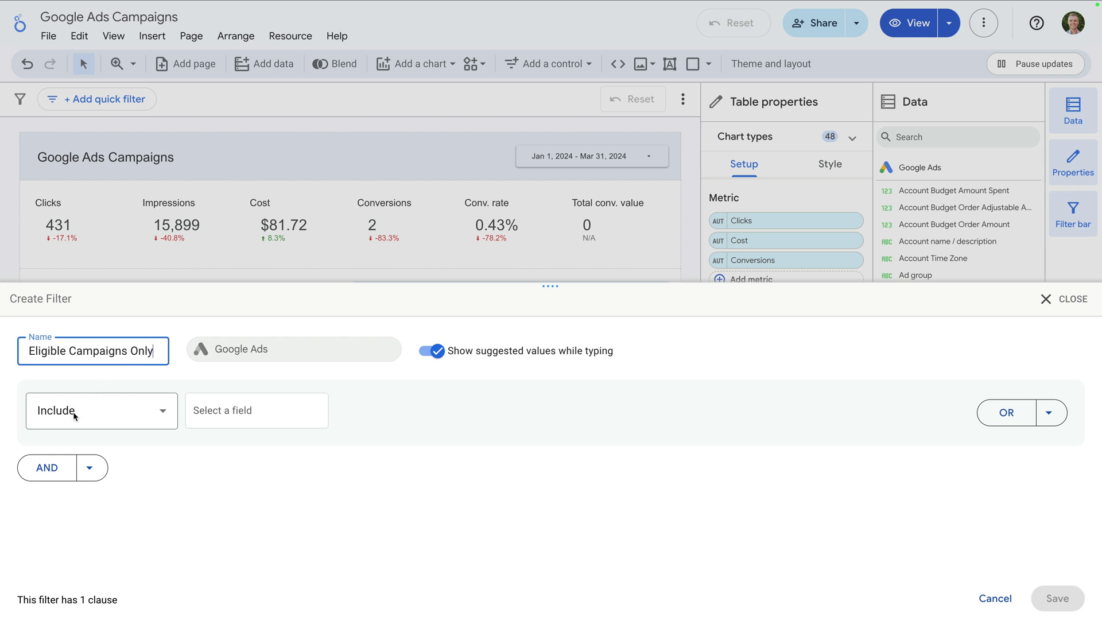
Define the filter to include records whose Campaign status is Equal to (=) Eligible, and save it.
click(224, 418)
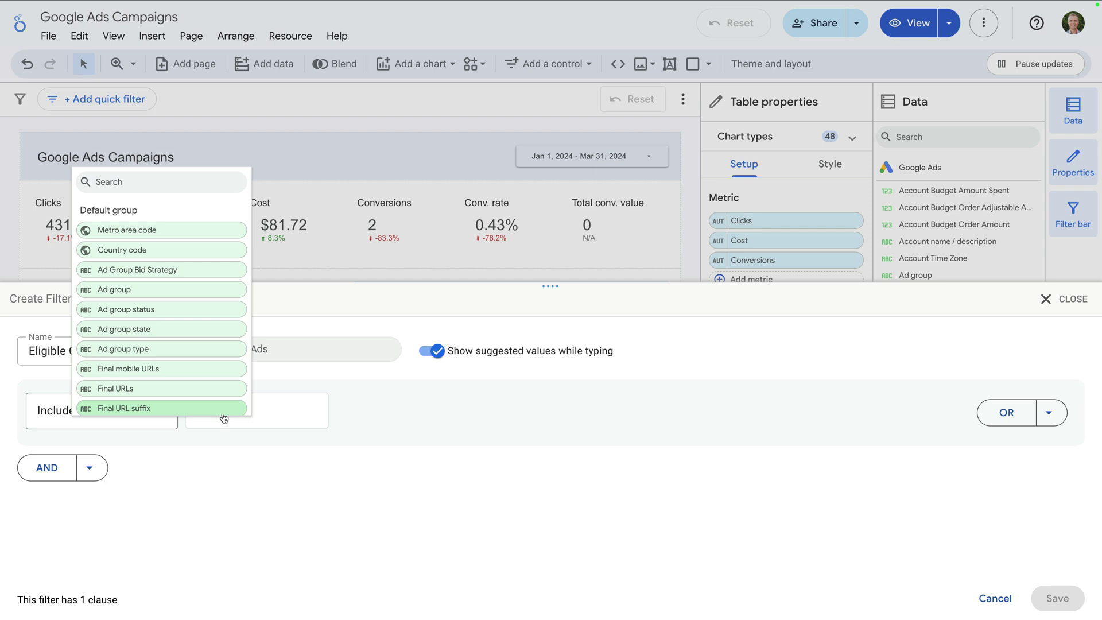
text(campai)
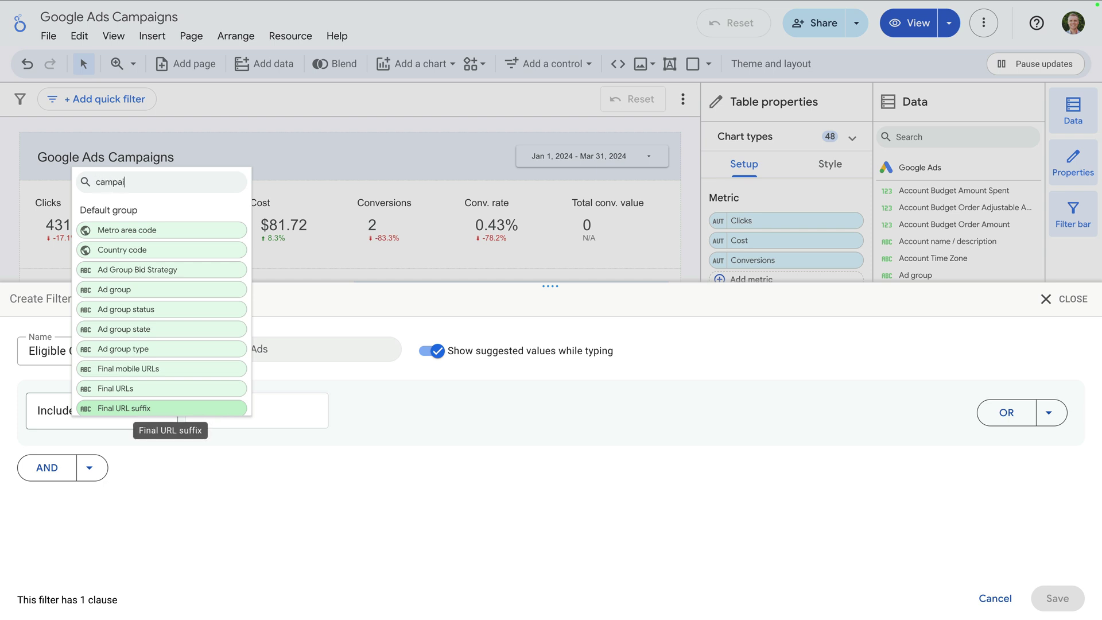
text(gn status)
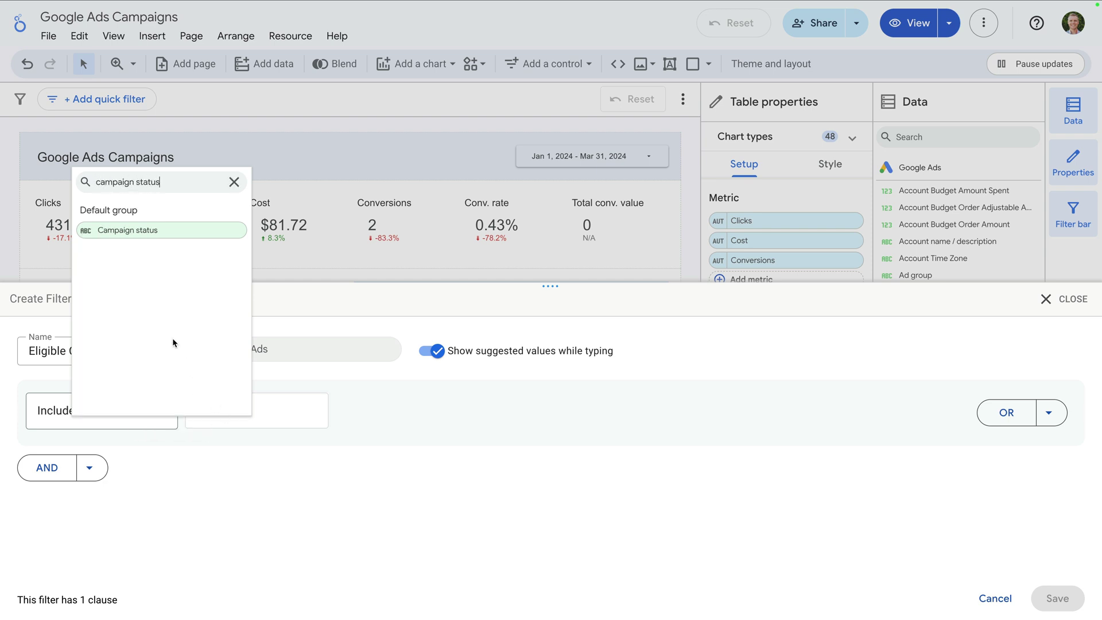
click(153, 233)
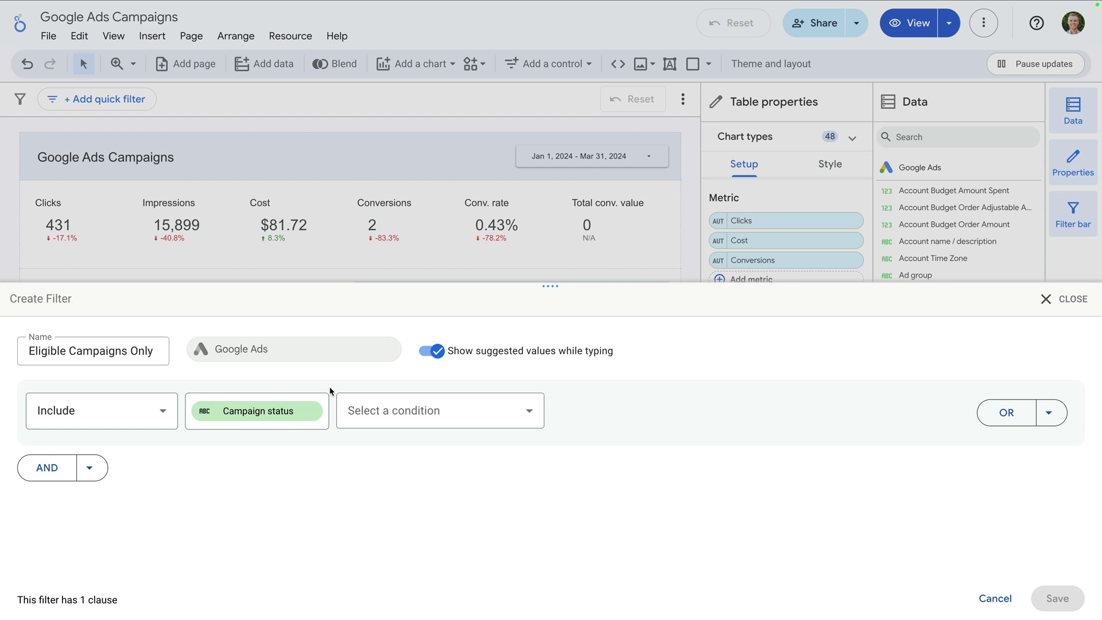
click(370, 420)
click(435, 233)
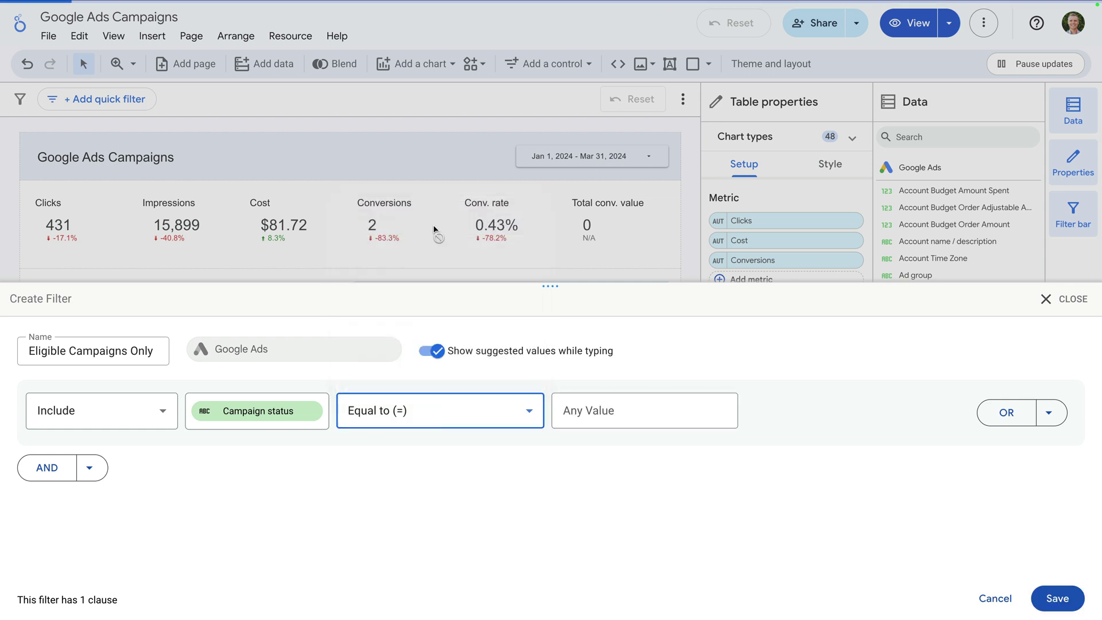
click(576, 407)
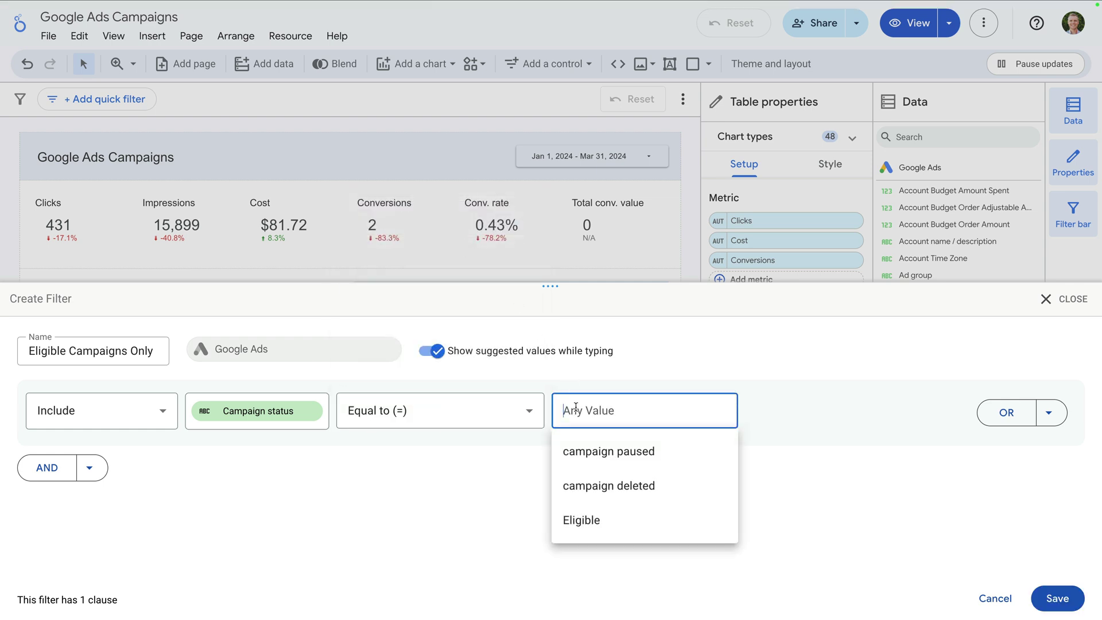
click(603, 519)
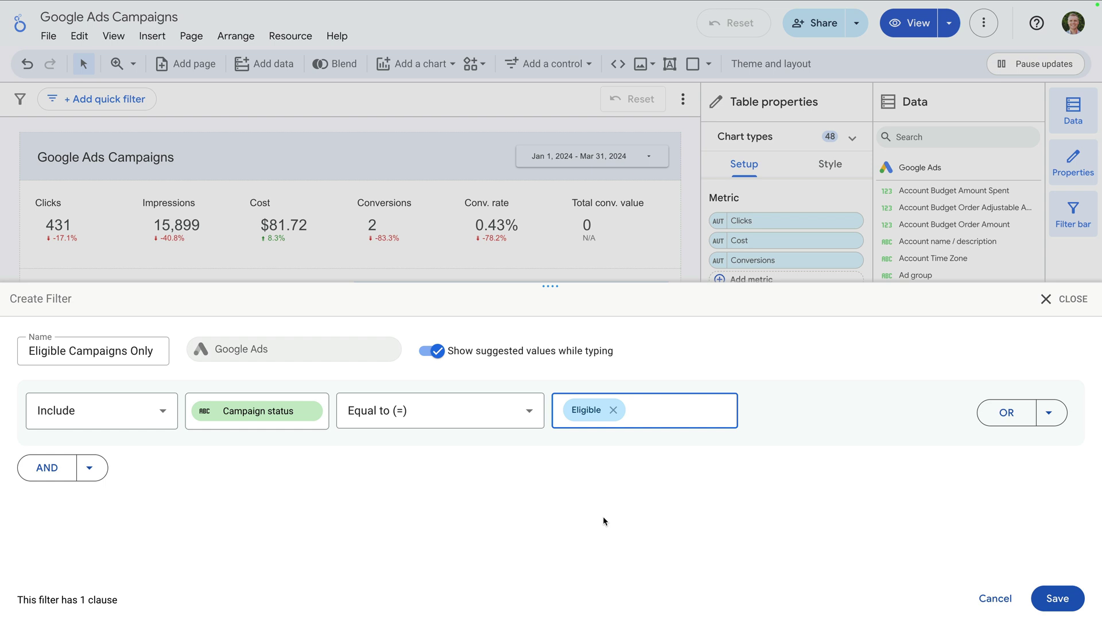
click(1060, 600)
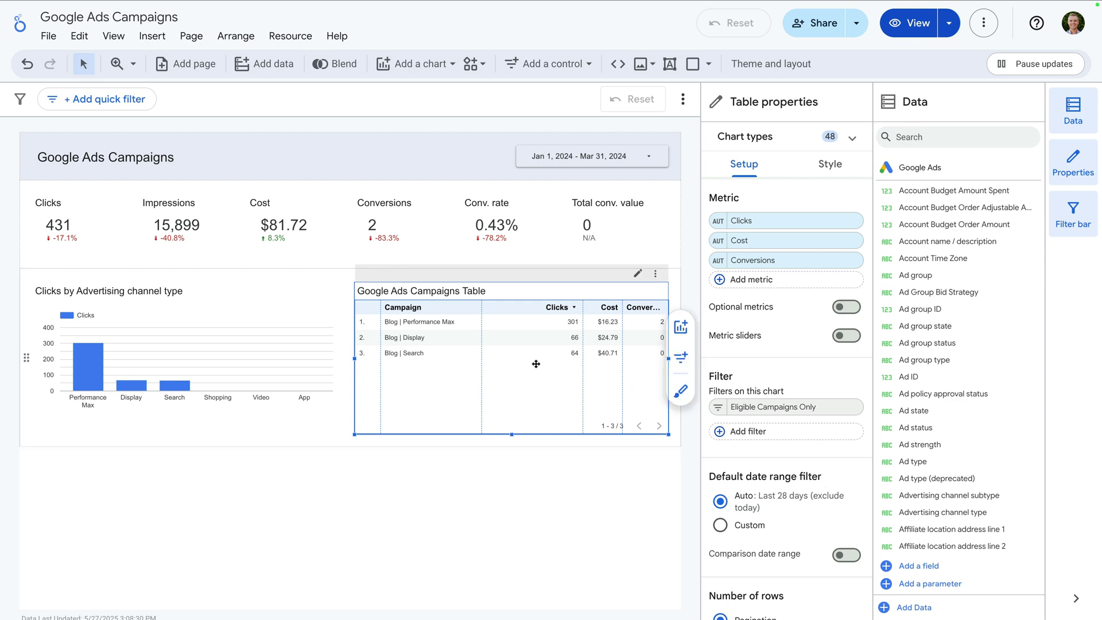
Apply the existing Eligible Campaigns Only filter to the Clicks by Advertising channel type chart.
click(312, 358)
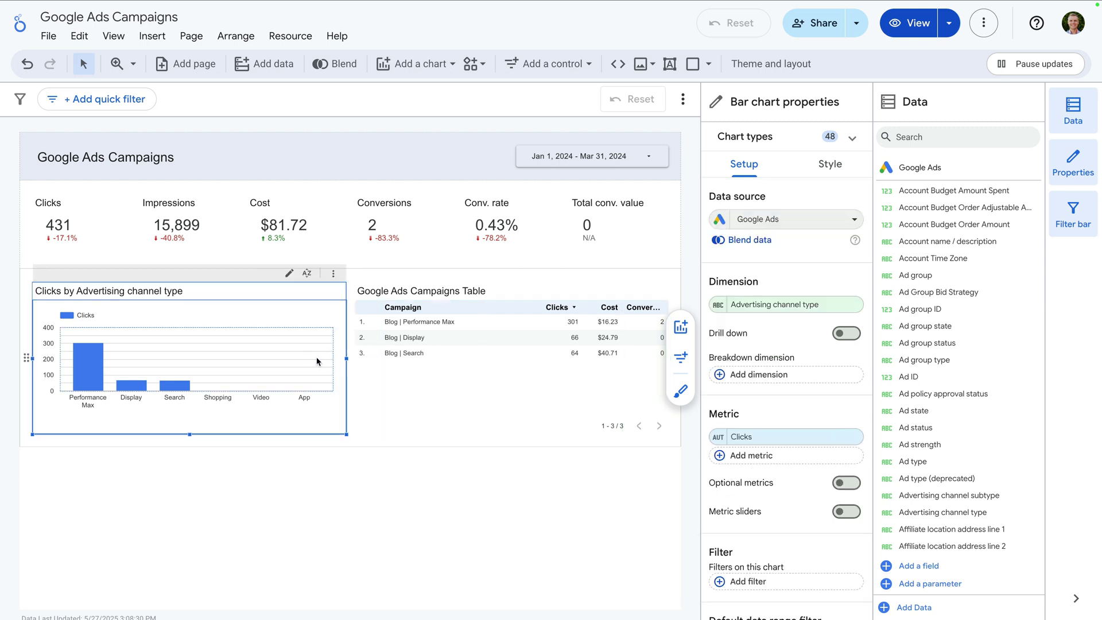
scroll(754, 437, down, 1)
scroll(754, 437, down, 2)
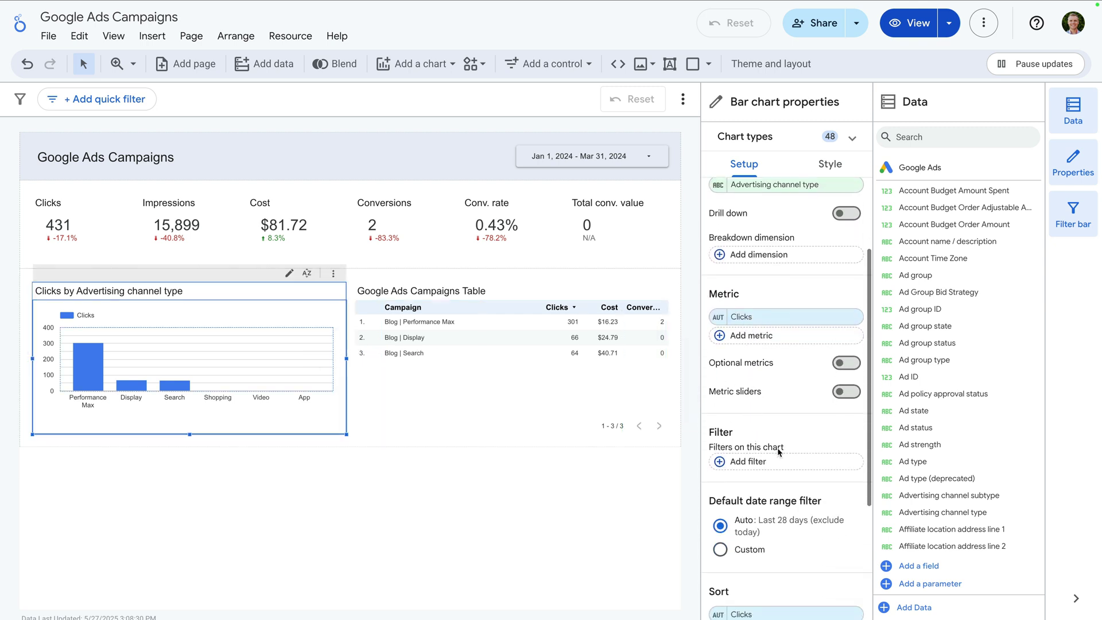
click(786, 465)
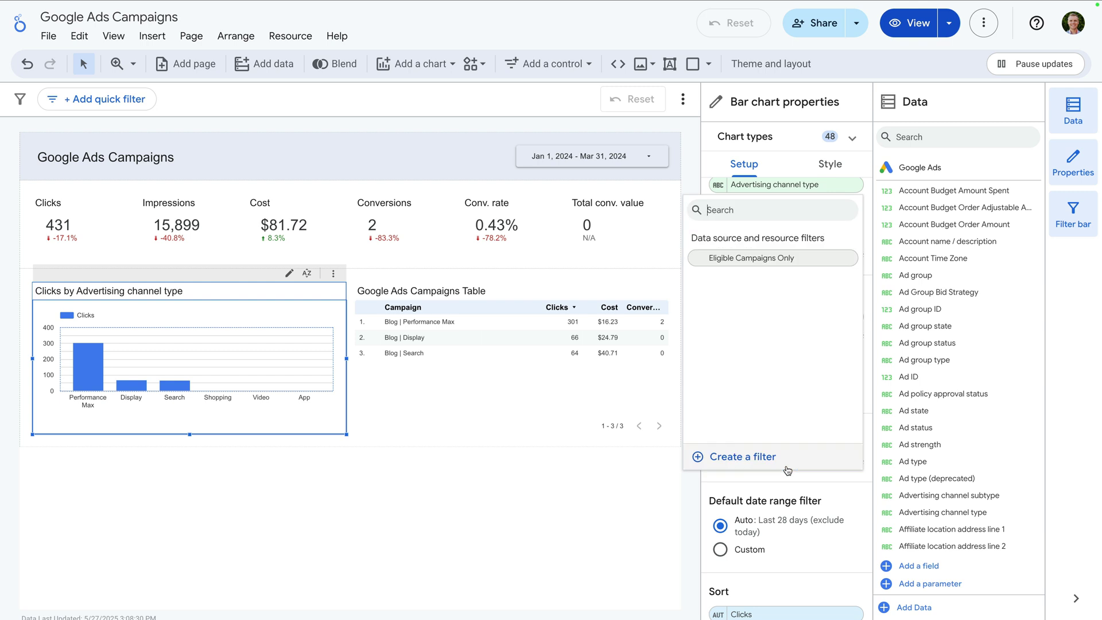
click(791, 259)
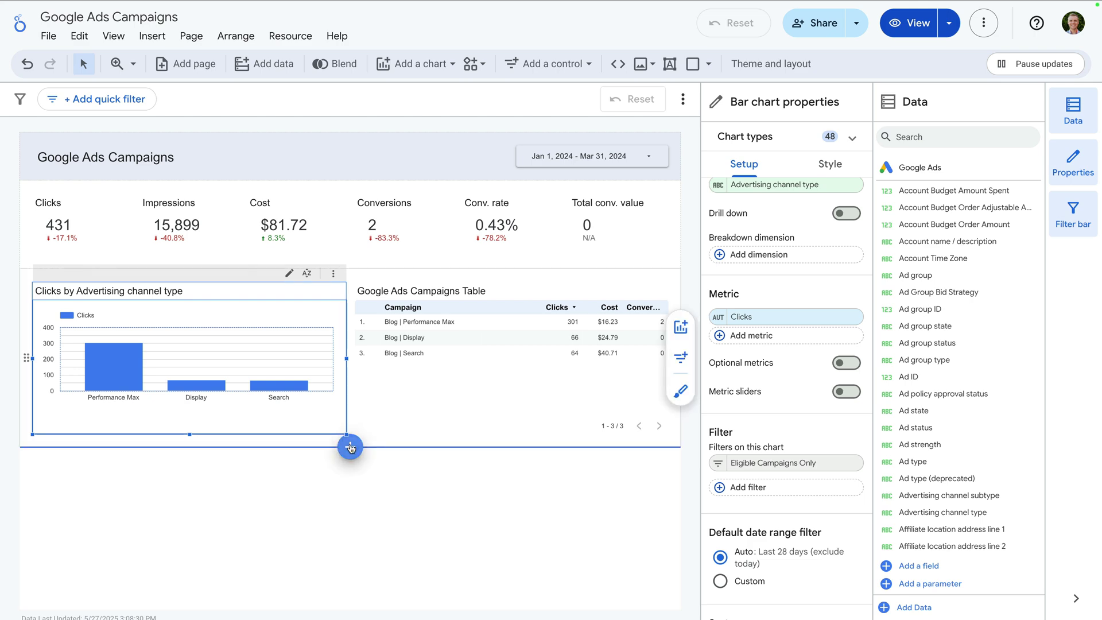
Add a new section below the bar chart and table, and insert a time series chart stretched across its full width.
click(351, 446)
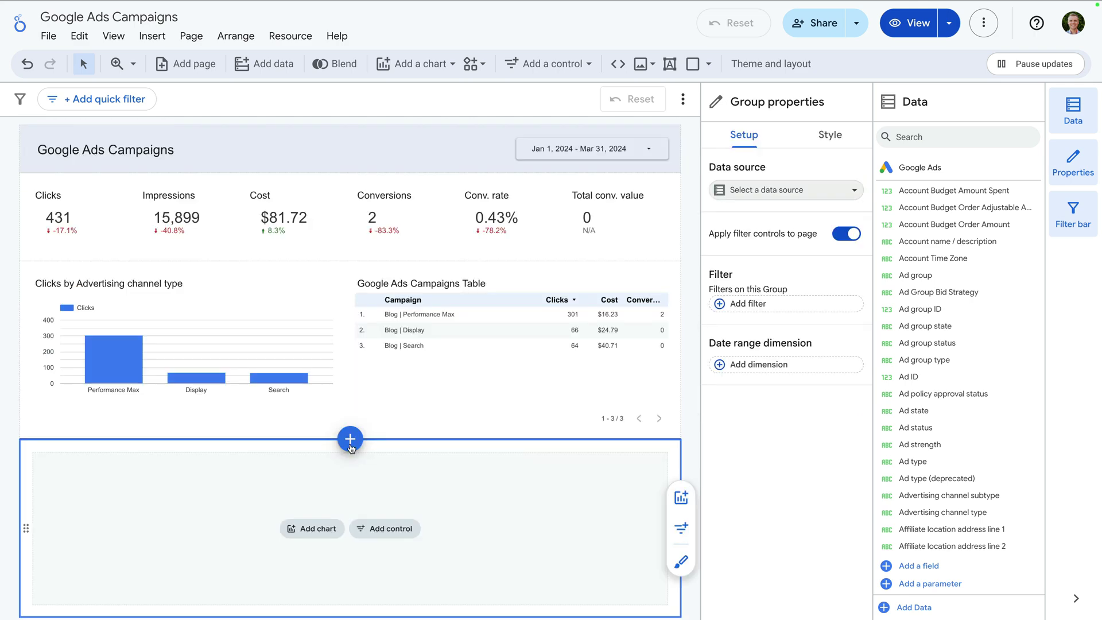
click(321, 529)
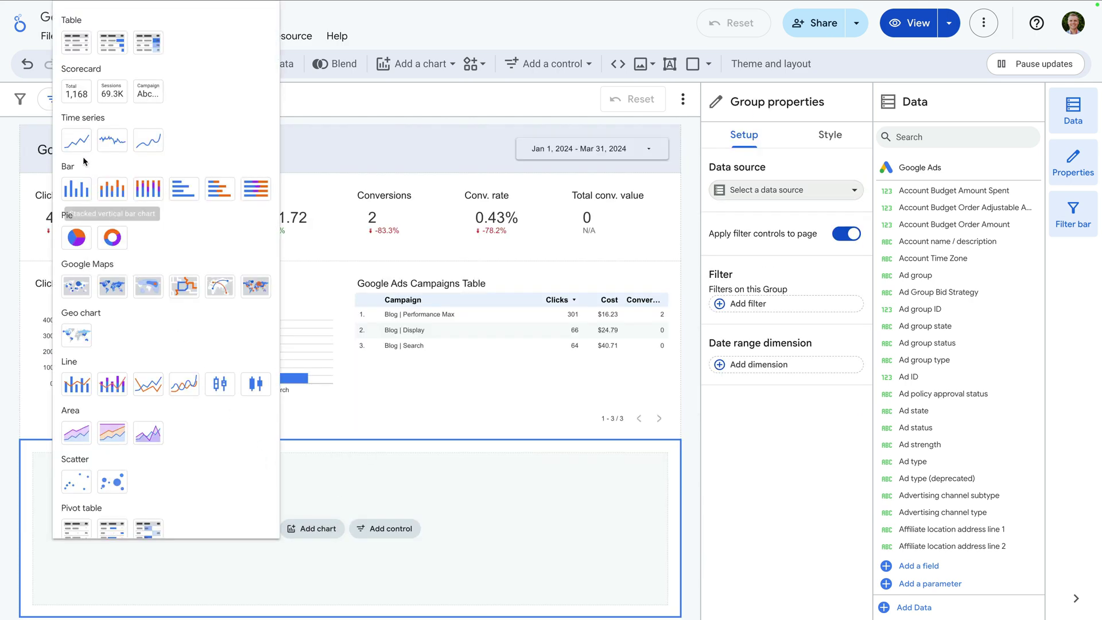
click(76, 140)
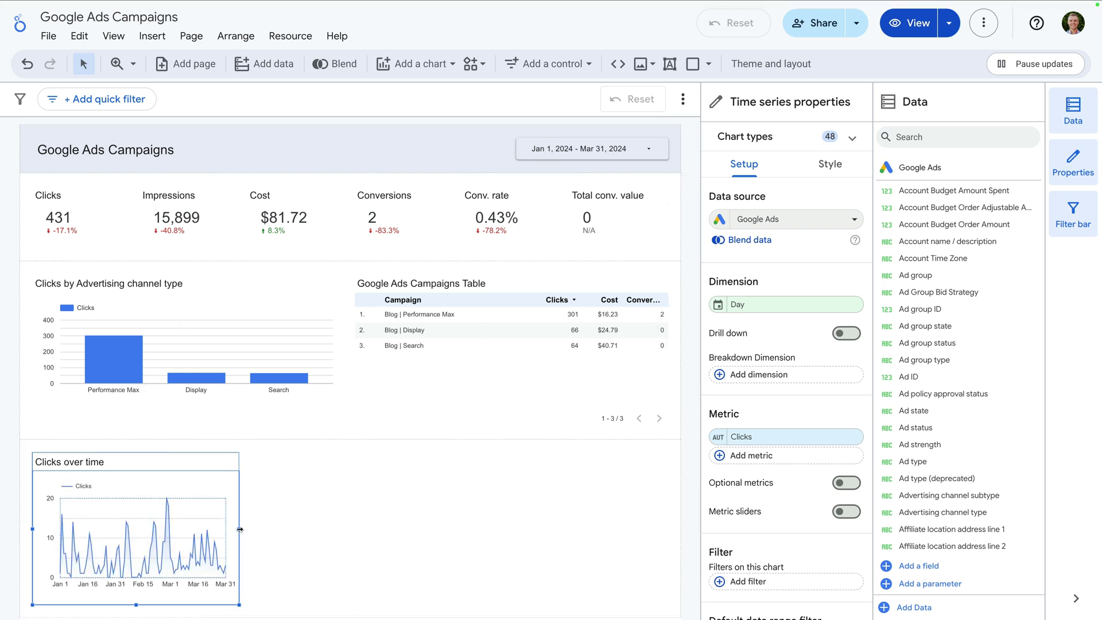
drag(244, 527, 656, 540)
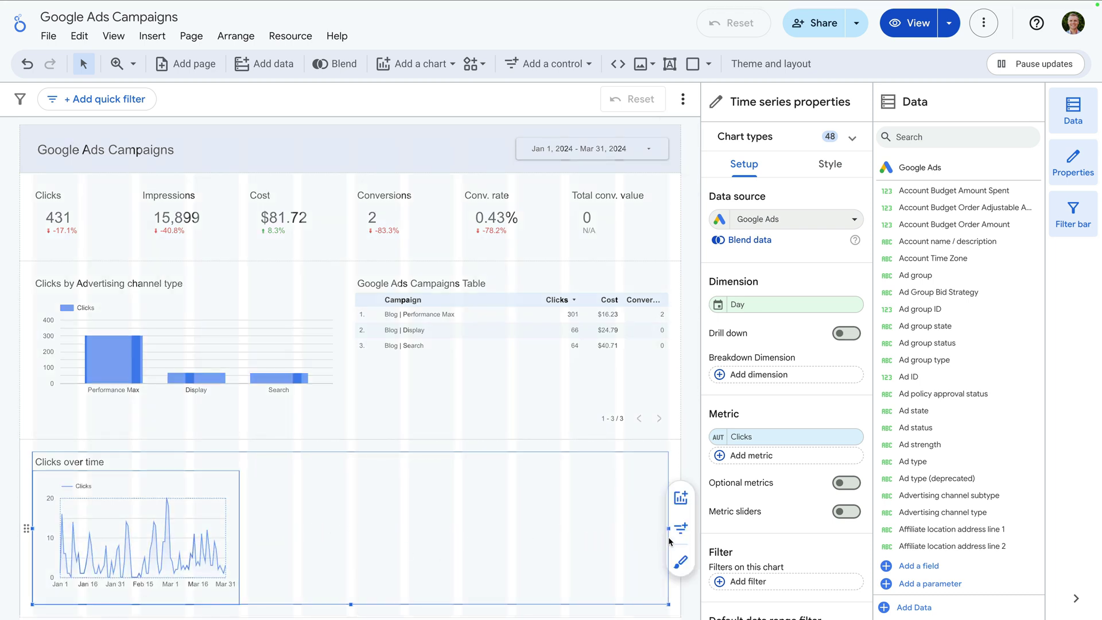
Add Cost as a second metric alongside Clicks in the time series chart.
scroll(534, 517, down, 3)
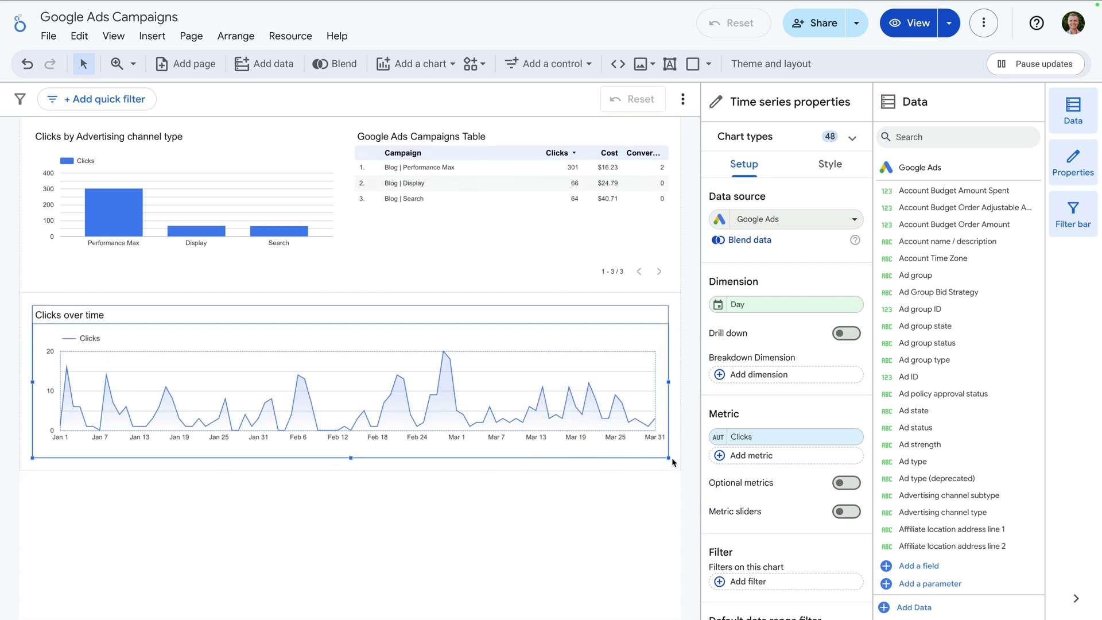
click(763, 461)
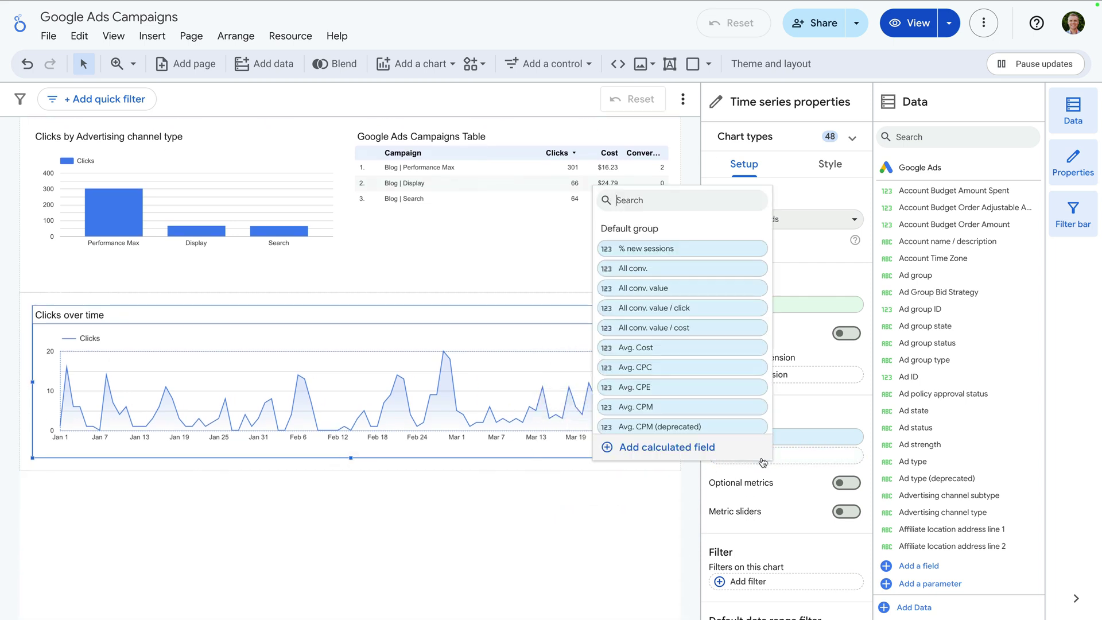
text(cost)
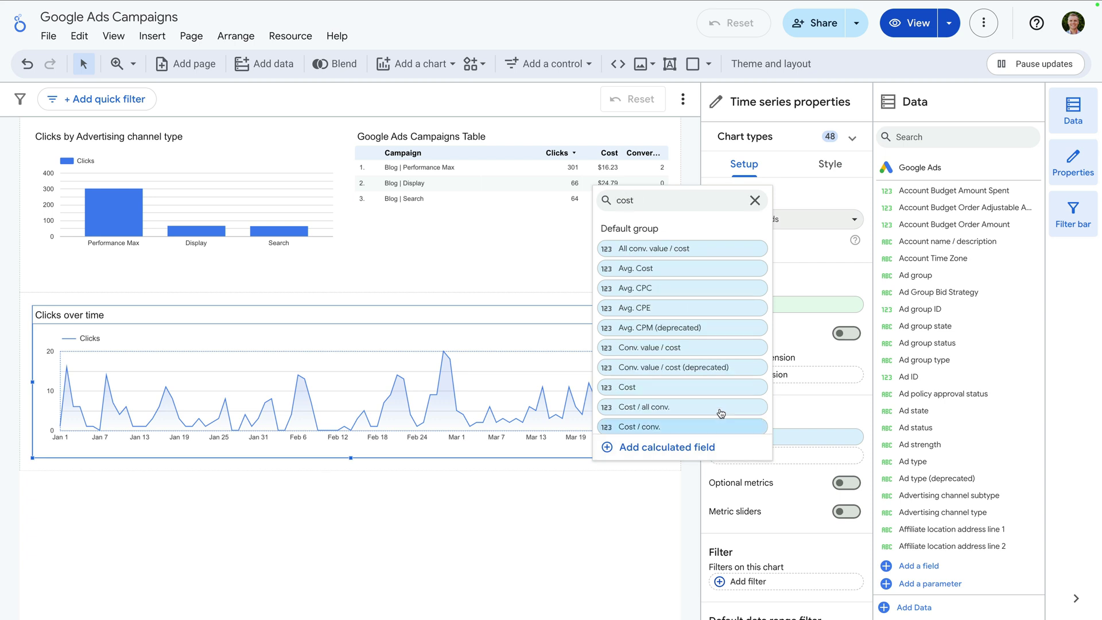
click(699, 388)
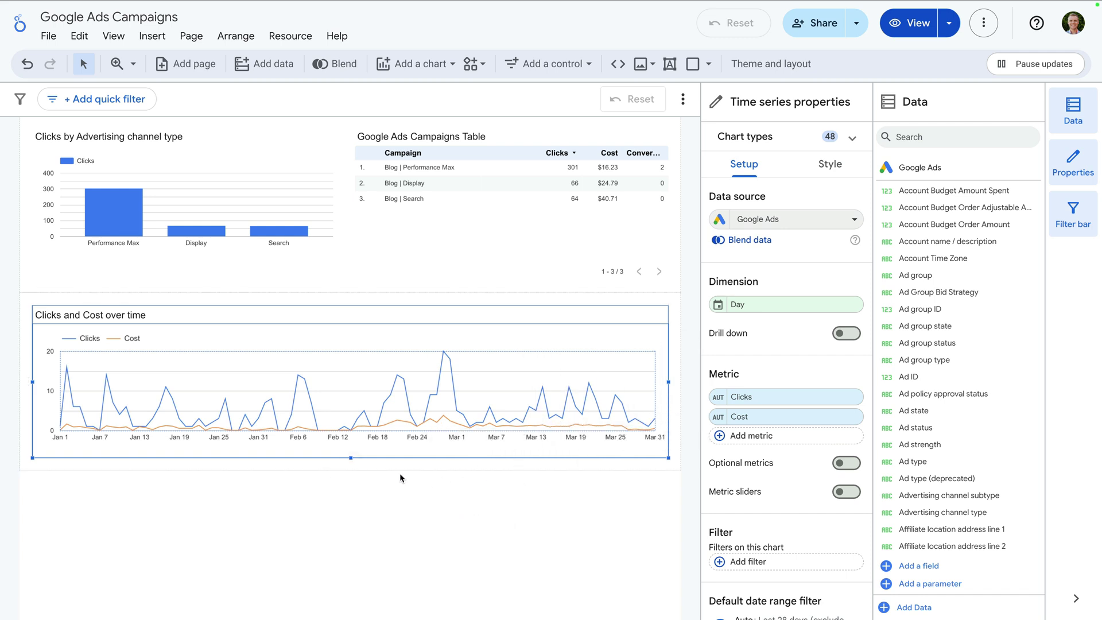
Add another section below the time series chart and insert a table widened to half the section.
click(350, 471)
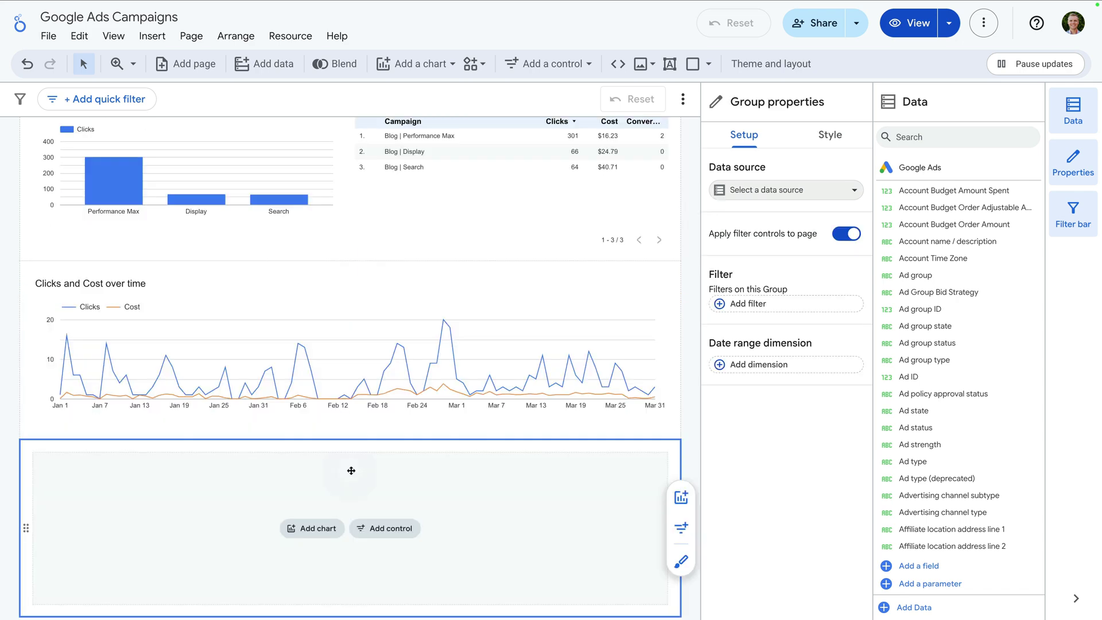
click(323, 476)
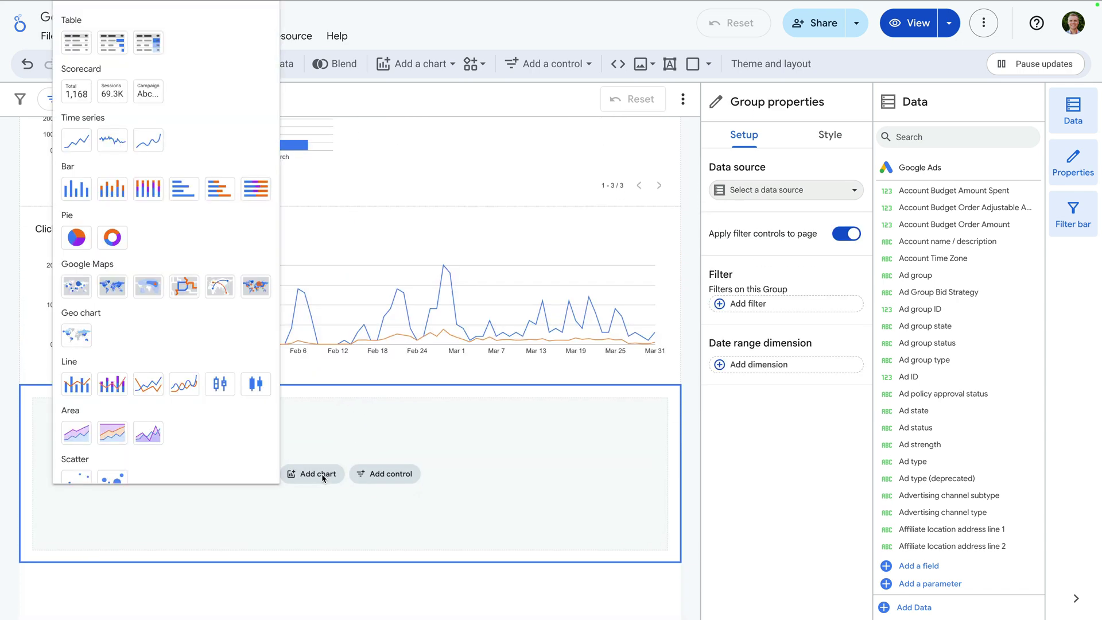
click(80, 48)
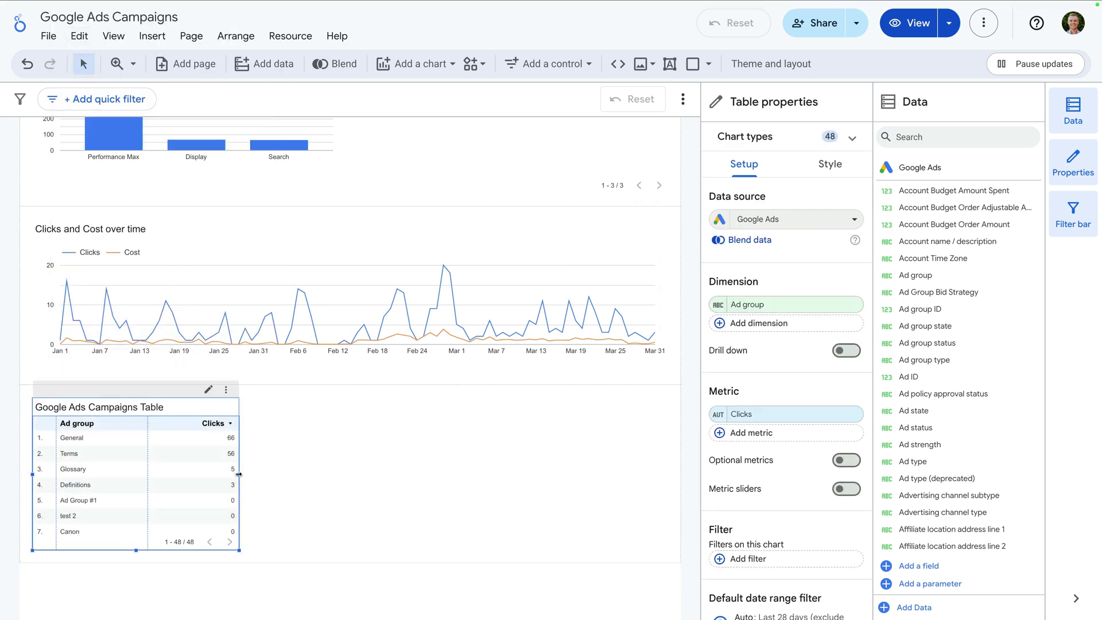
drag(239, 475, 336, 475)
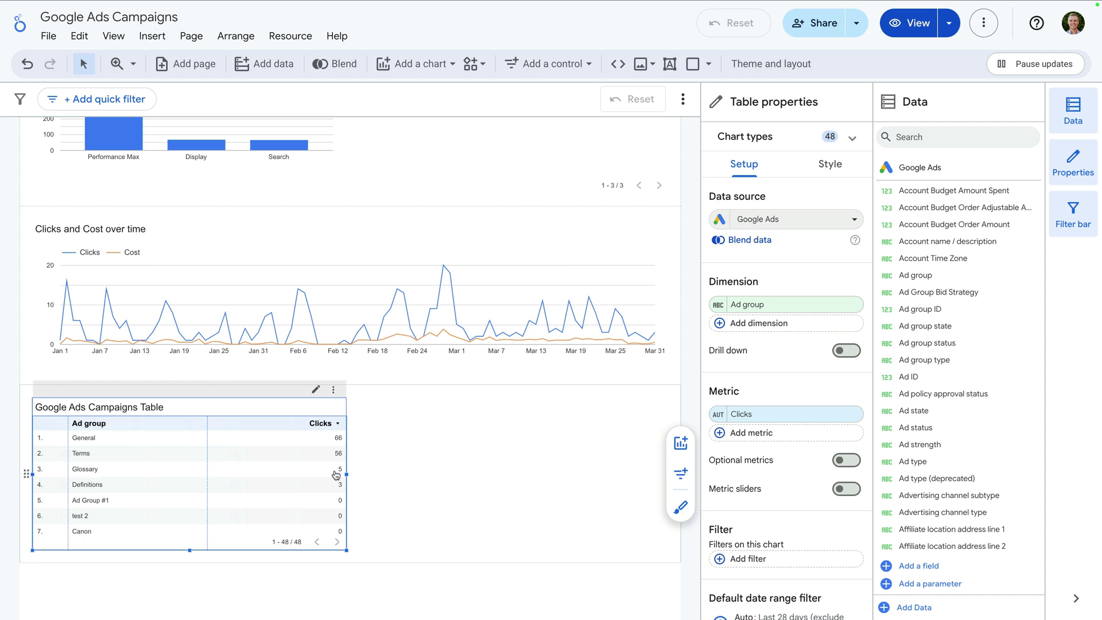
Set the new table's dimension to Search keyword.
click(781, 305)
text(search keyword)
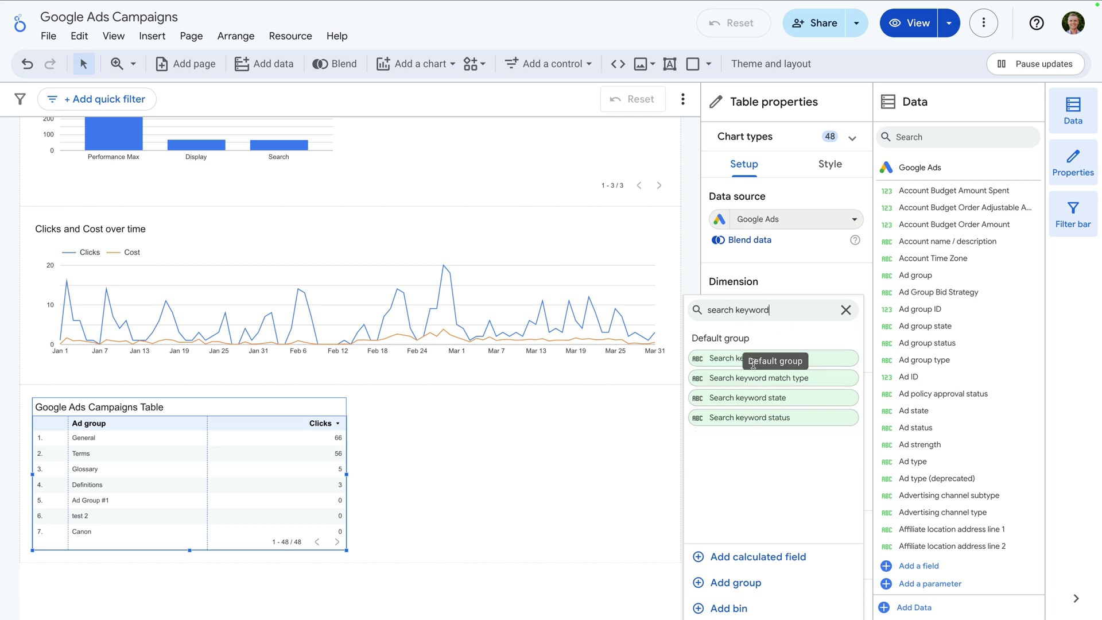
click(725, 357)
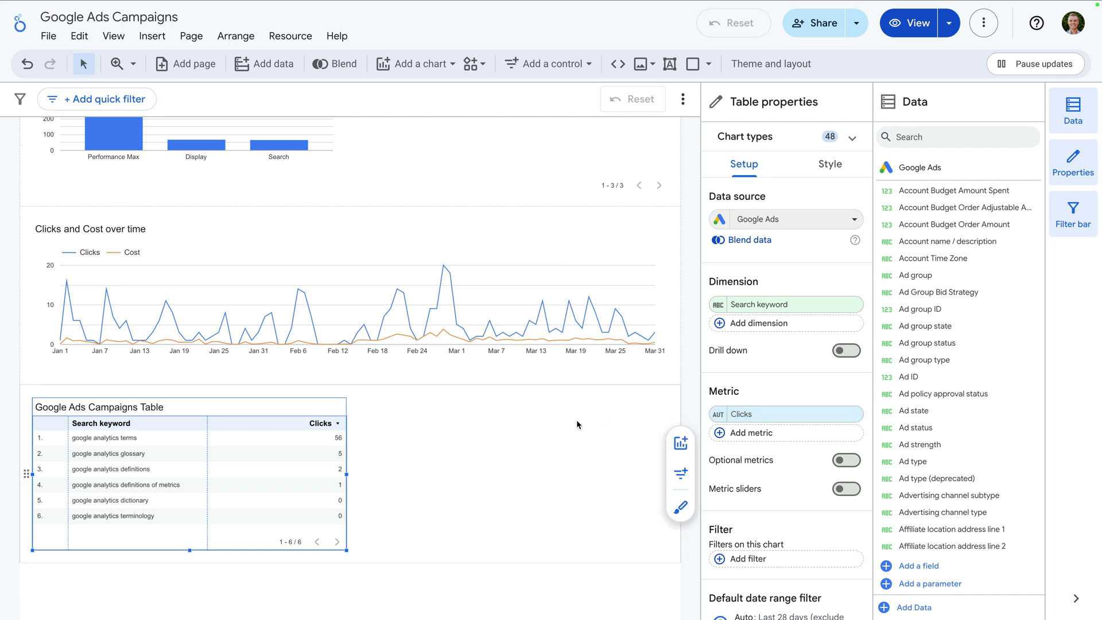
Insert a Google Maps heatmap beside the search keyword table and widen it to fill the rest of the section.
click(682, 444)
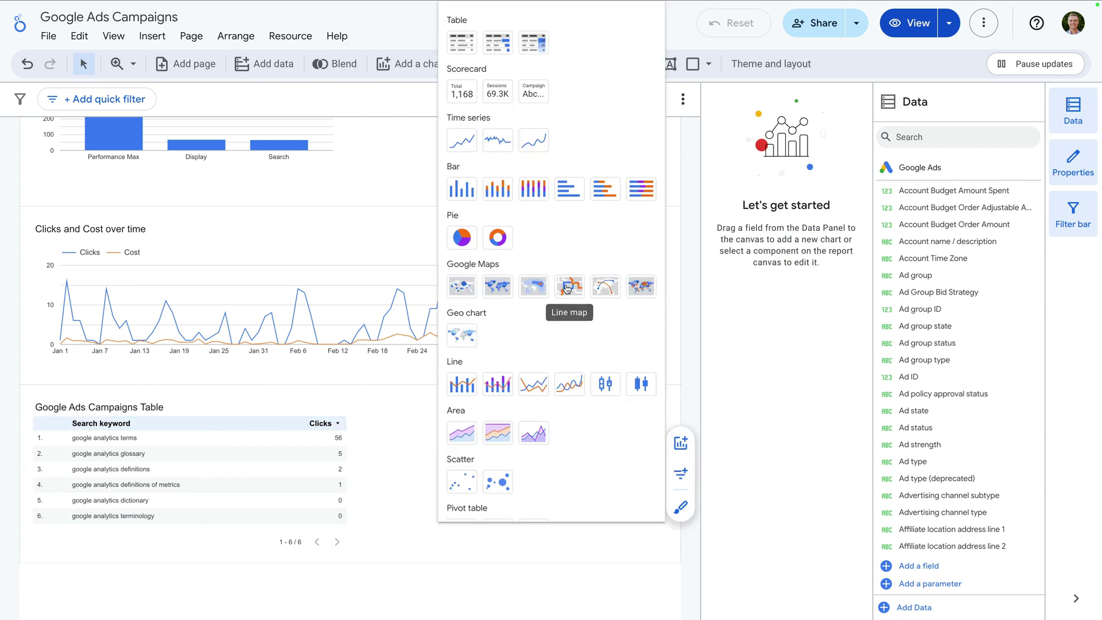
click(539, 288)
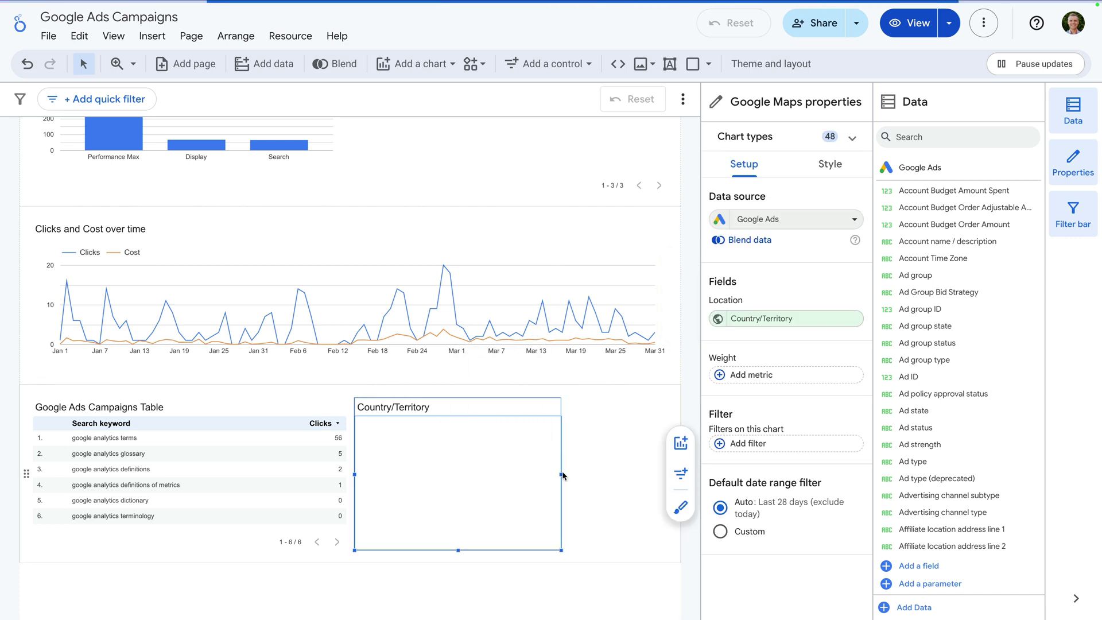
drag(562, 475, 664, 473)
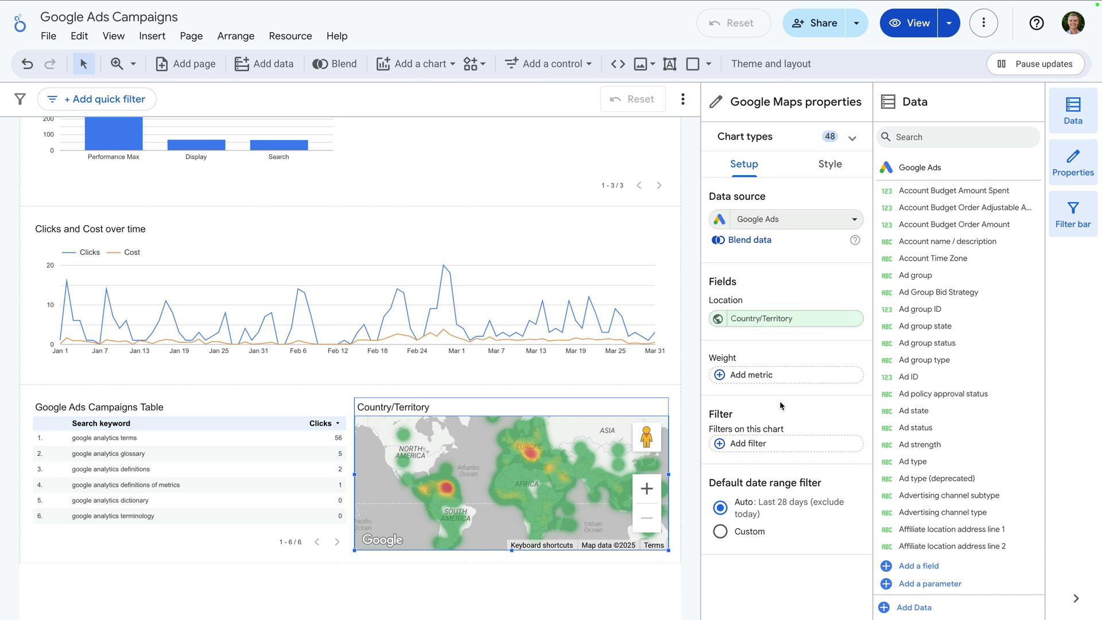
Set Clicks as the weight metric of the Country/Territory heatmap.
click(790, 380)
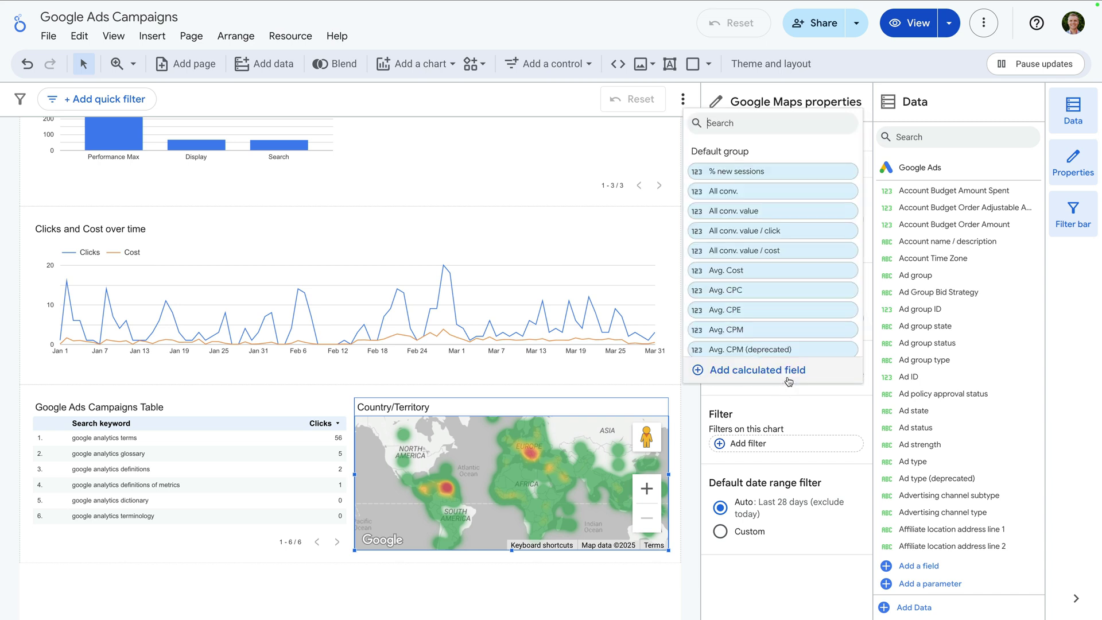
text(clicks)
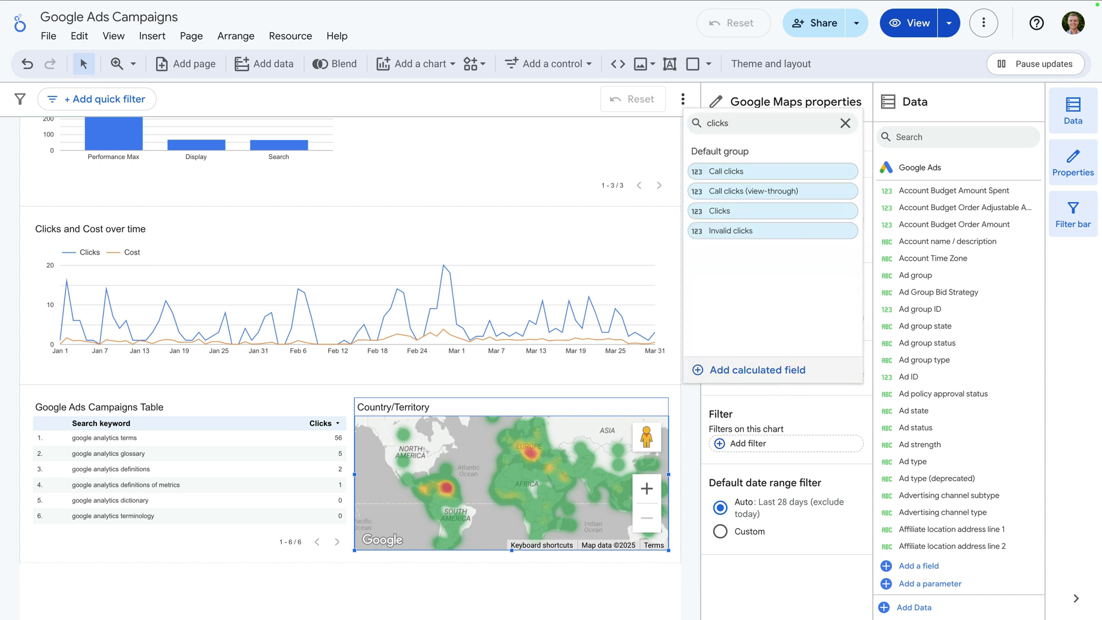
click(737, 212)
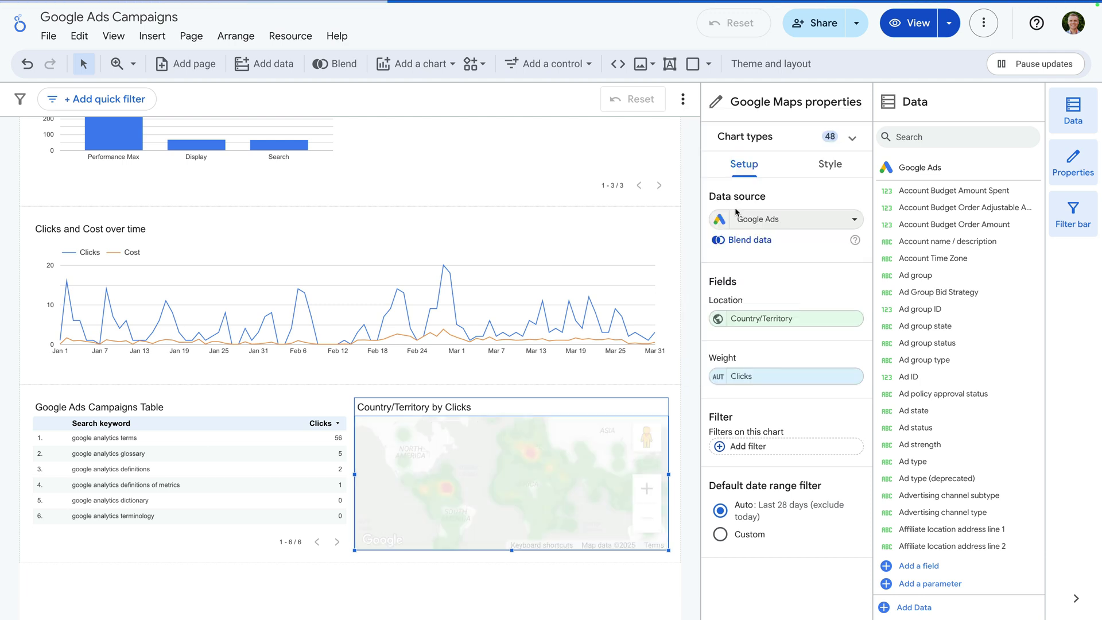